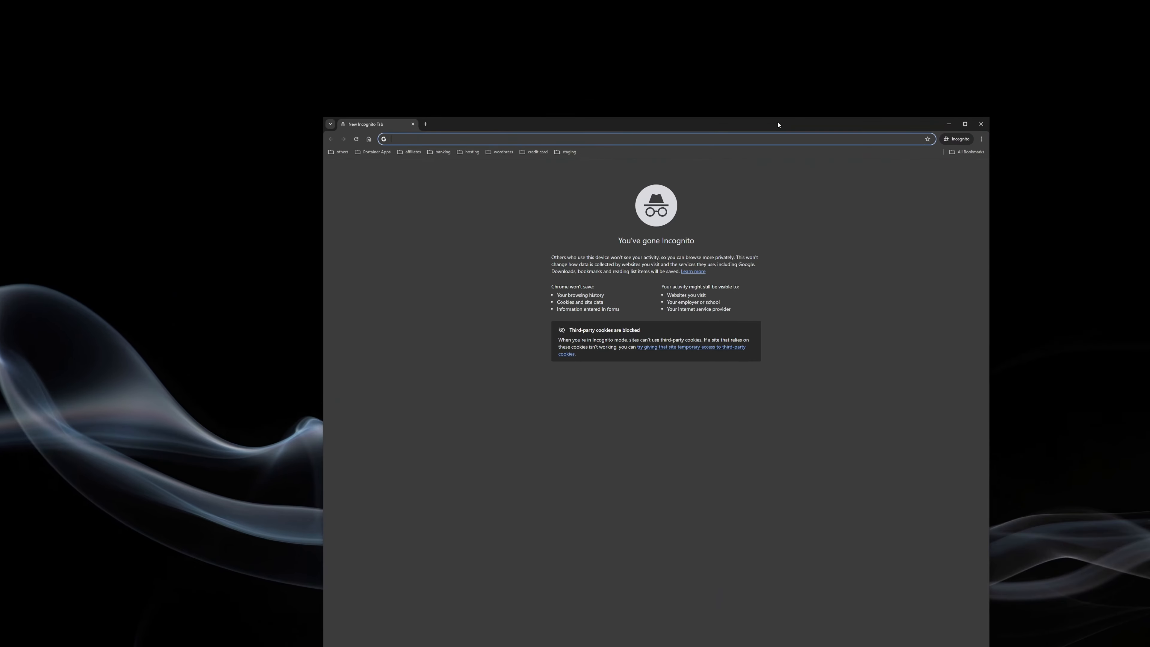
Step: Go to ventoy.net and open the site's Downloads page
{"action": "type", "text": "ventoy.net"}
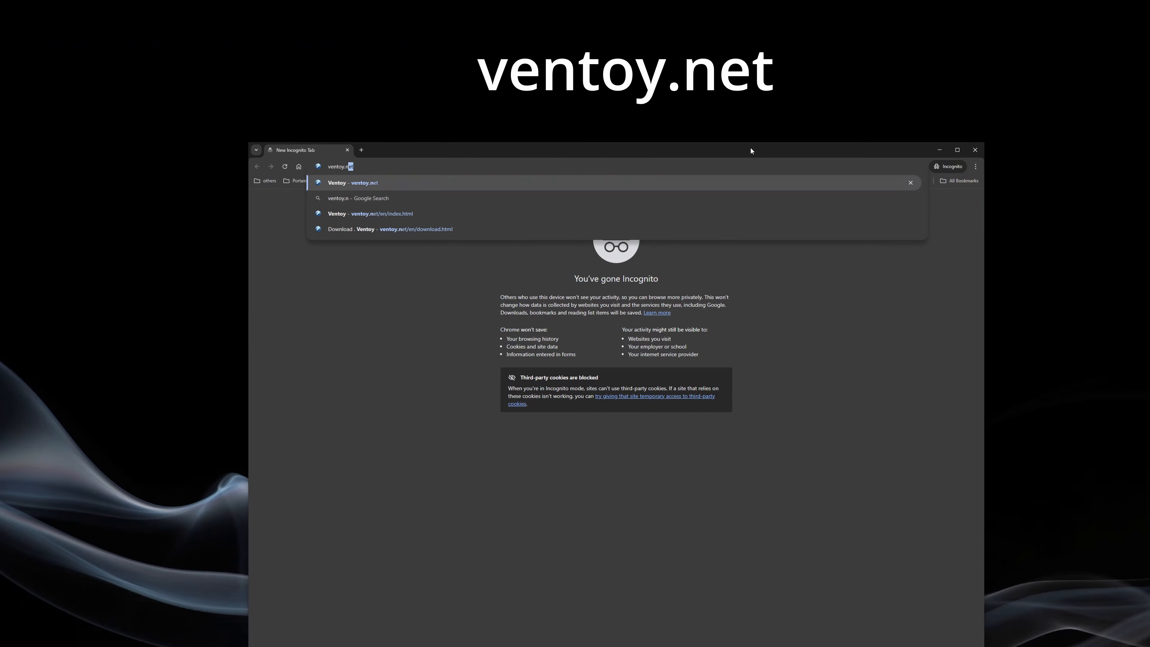
{"action": "key", "text": "Return"}
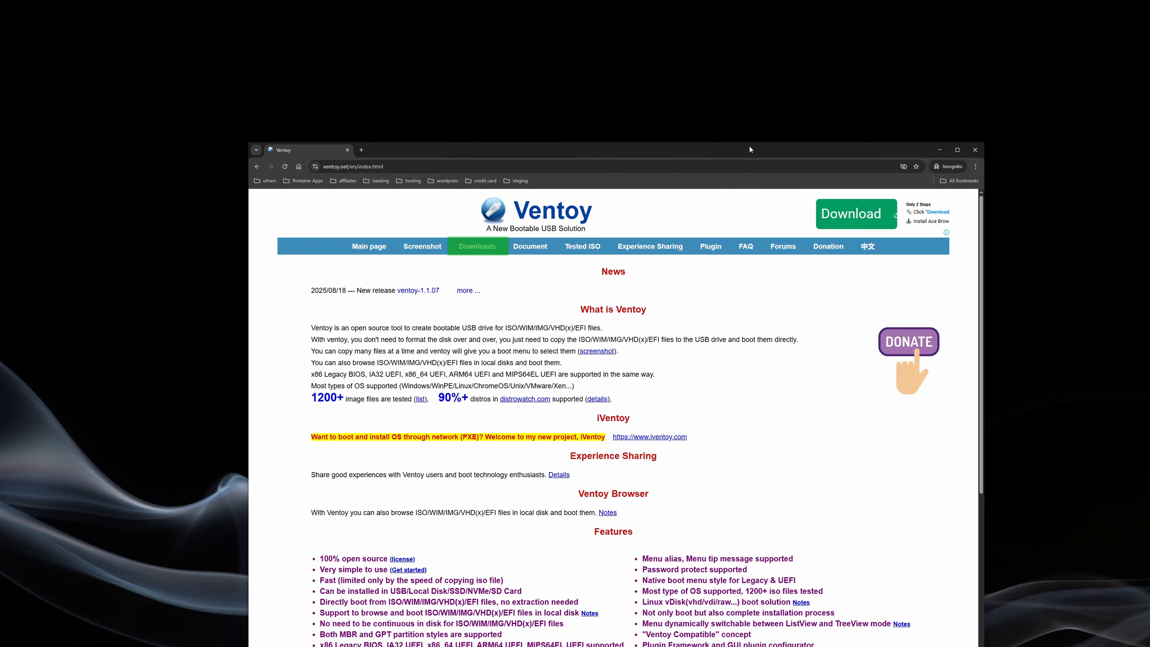
{"action": "left_click", "coordinate": [472, 247]}
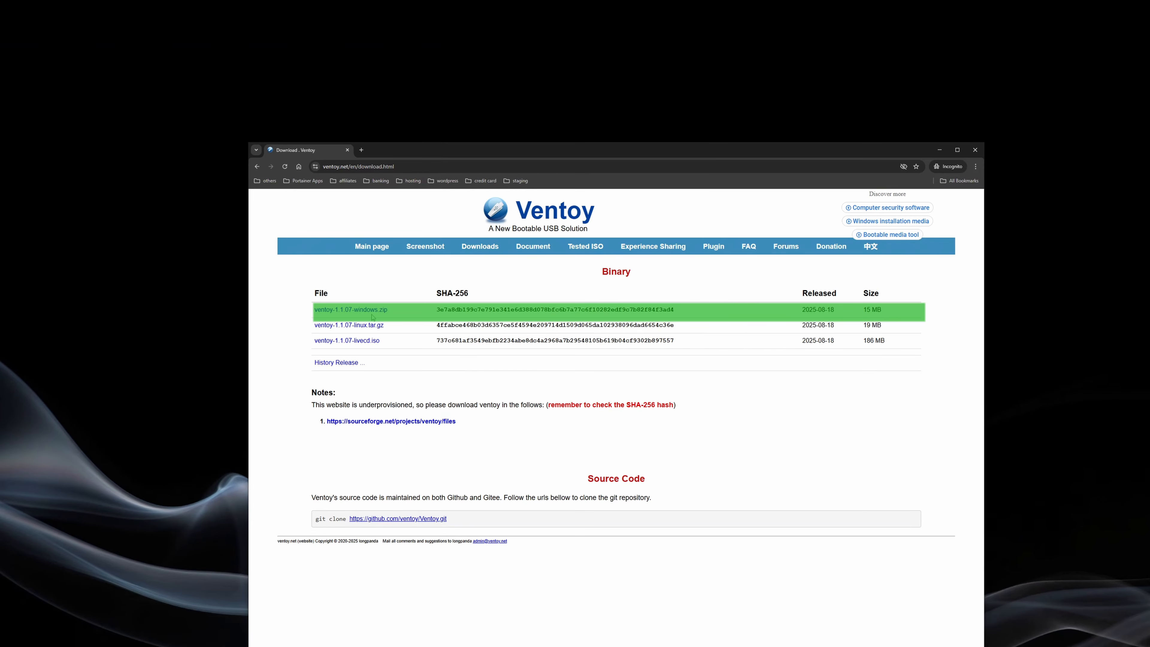
Step: Download ventoy-1.1.07-windows.zip from SourceForge, save it and show it in the Downloads folder
{"action": "left_click", "coordinate": [360, 312]}
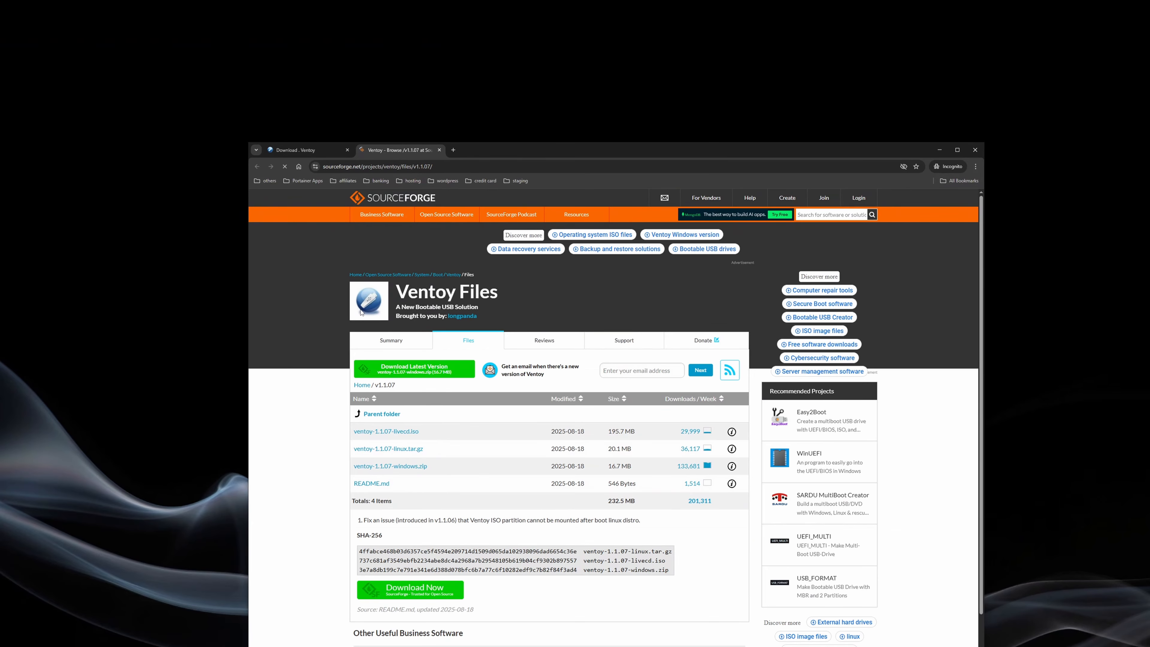
{"action": "left_click", "coordinate": [415, 470]}
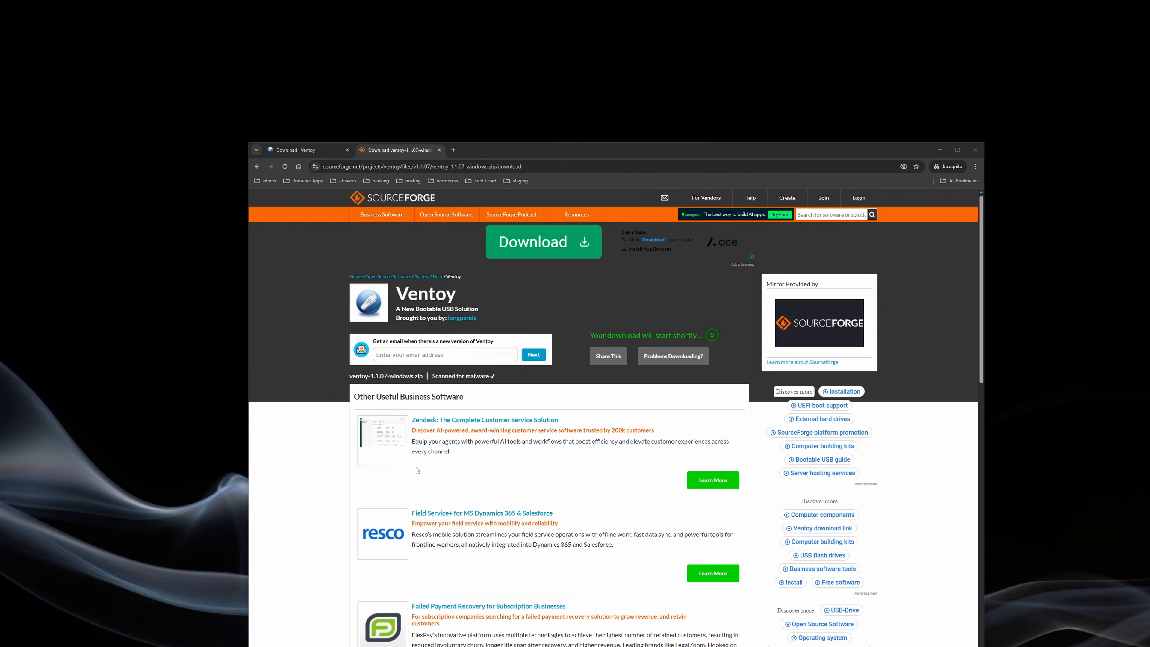
{"action": "key", "text": "Return"}
{"action": "left_click", "coordinate": [899, 223]}
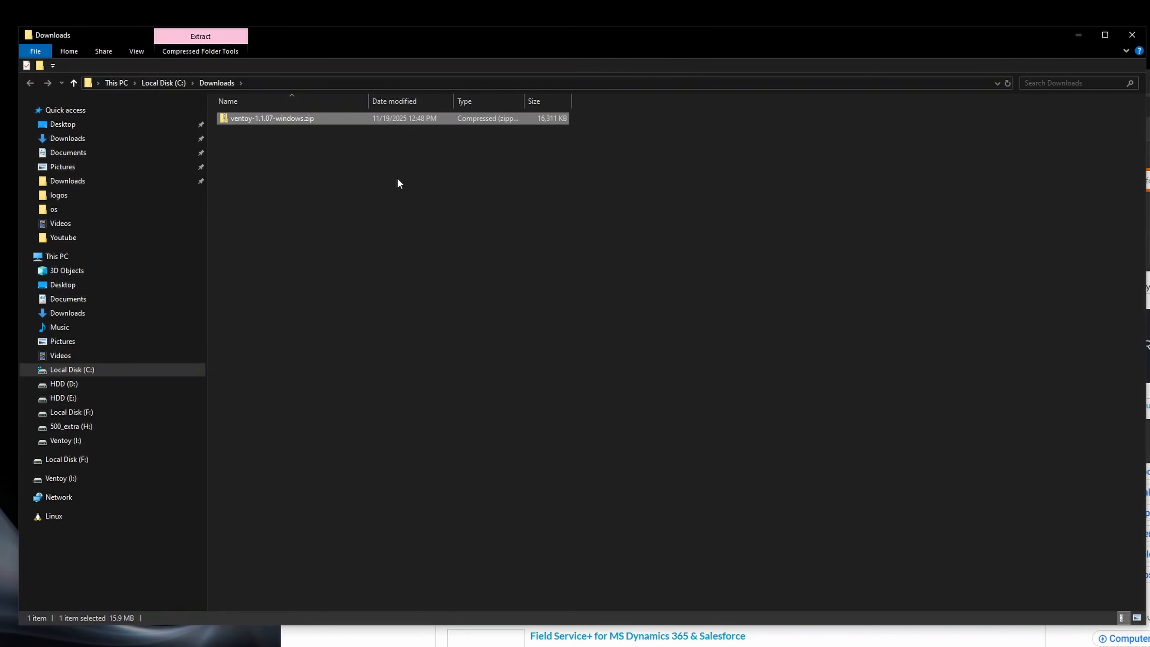
Step: Extract ventoy-1.1.07-windows.zip into the proposed C:\Downloads\ventoy-1.1.07-windows folder
{"action": "right_click", "coordinate": [294, 118]}
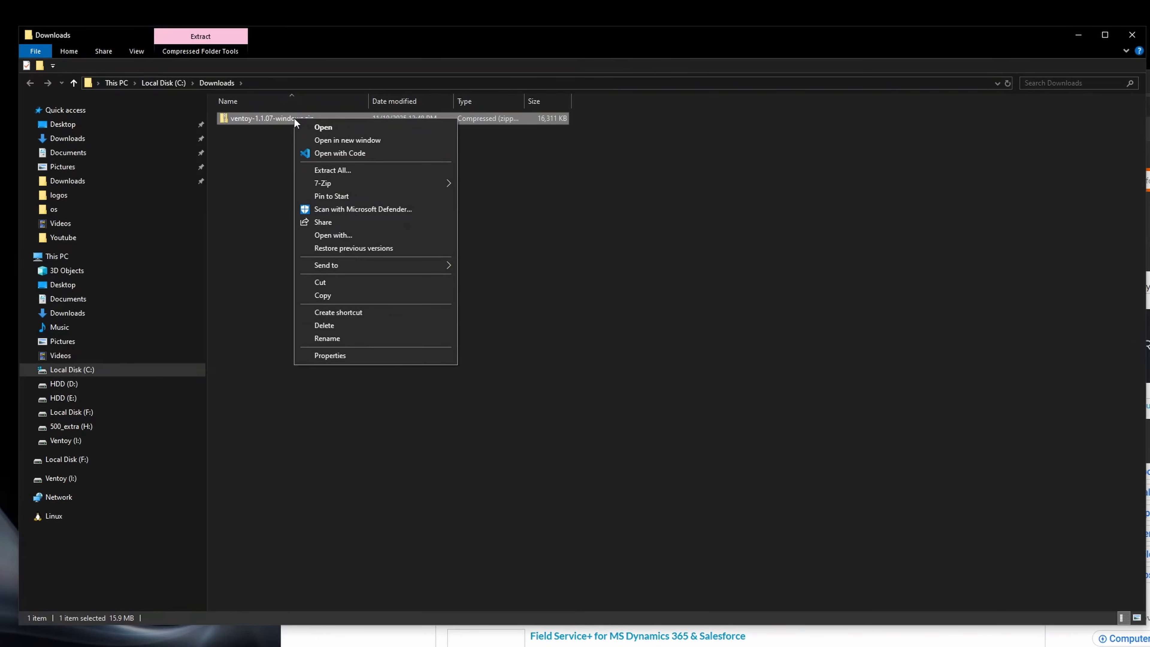
{"action": "left_click", "coordinate": [356, 168]}
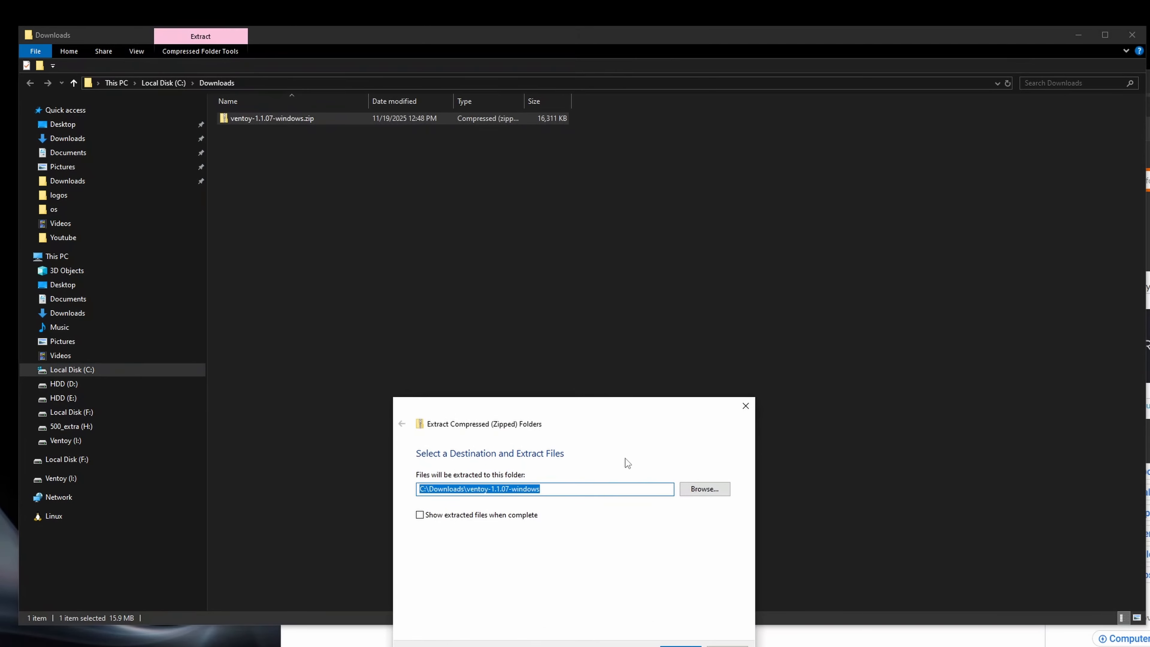
{"action": "left_click", "coordinate": [681, 644]}
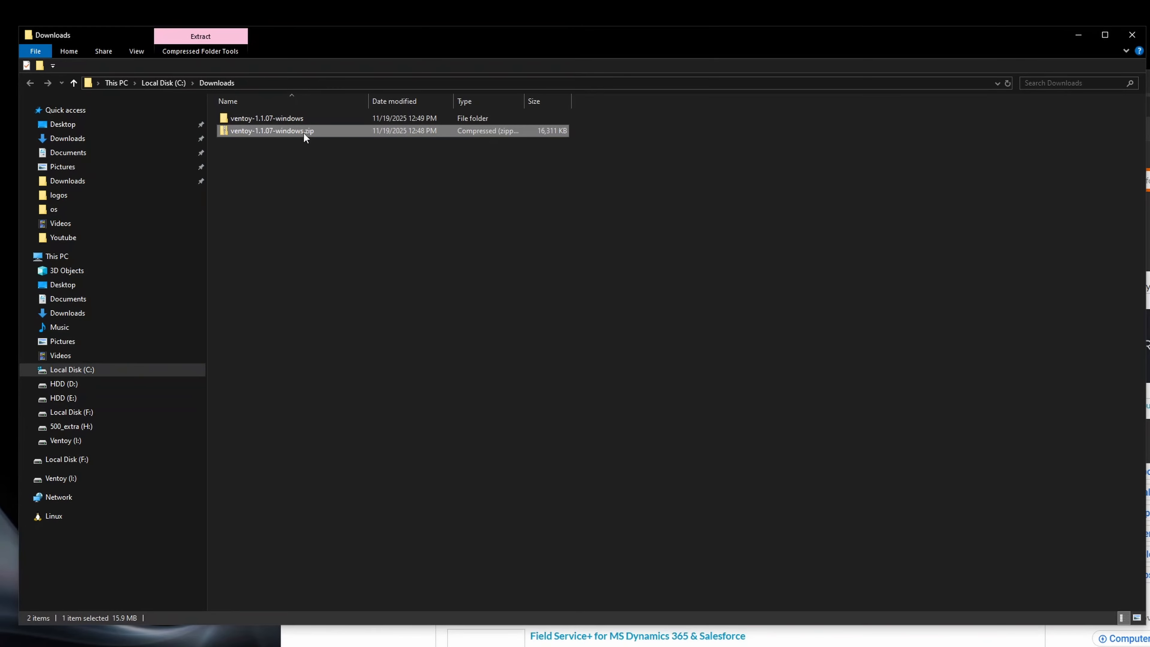
Step: Open the extracted ventoy-1.1.07-windows folder and launch Ventoy2Disk from it
{"action": "left_click", "coordinate": [268, 120]}
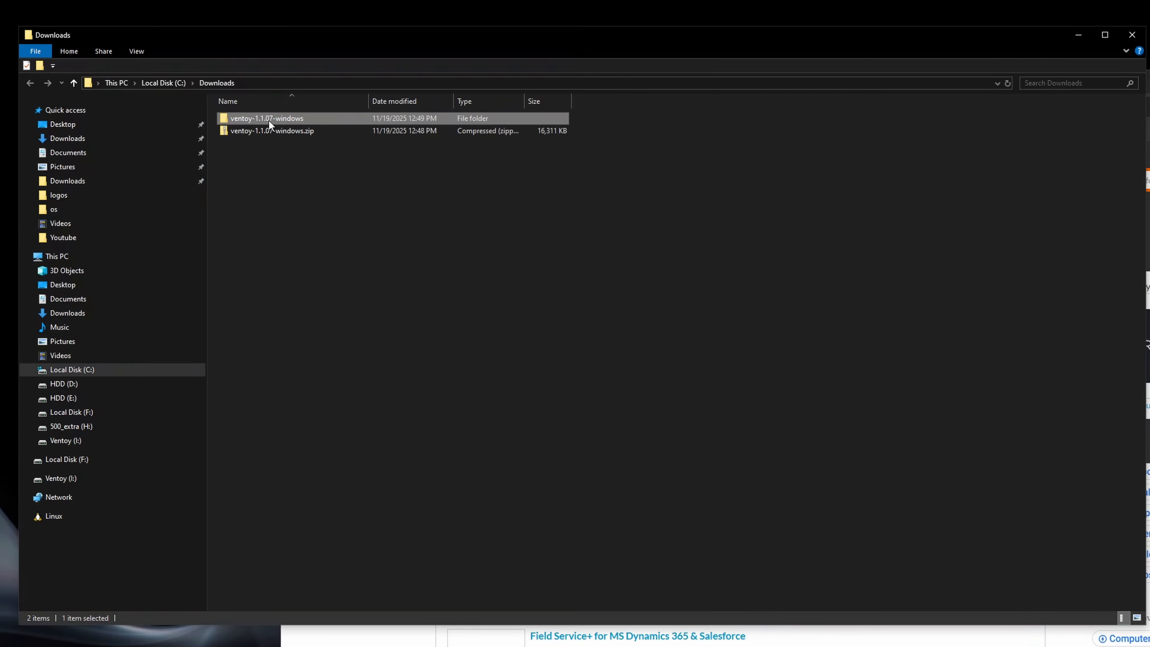
{"action": "double_click", "coordinate": [269, 120]}
{"action": "double_click", "coordinate": [268, 120]}
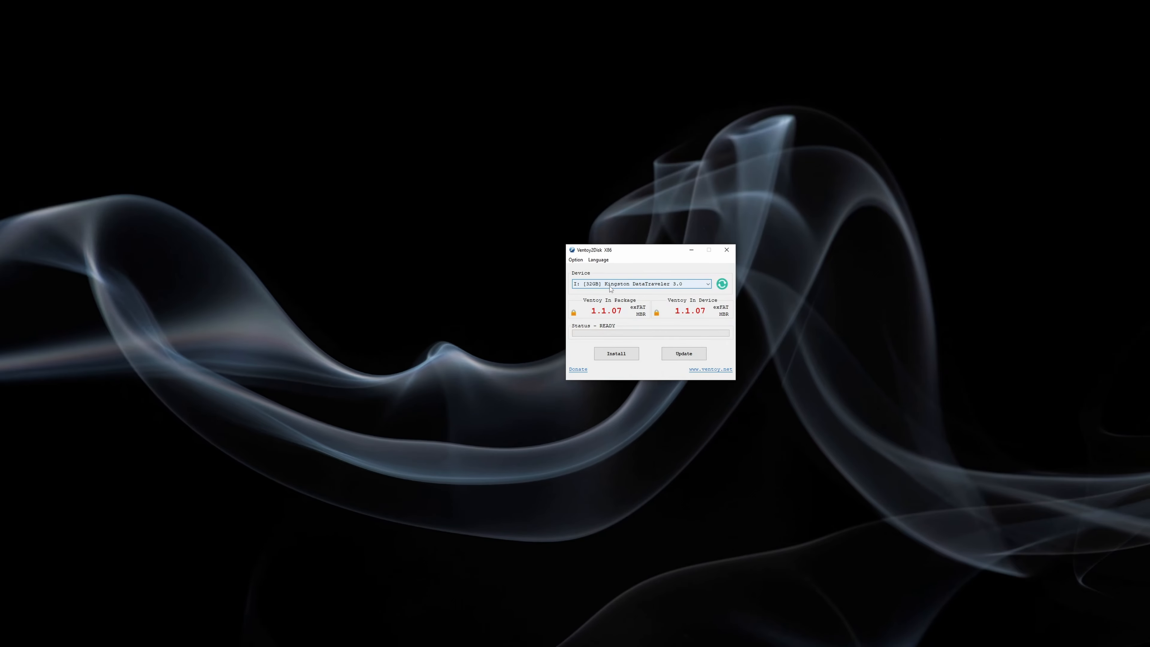
Step: Search Windows for disk management, open it and enlarge its window vertically to show every disk
{"action": "key", "text": "super"}
{"action": "type", "text": "diskmanagment"}
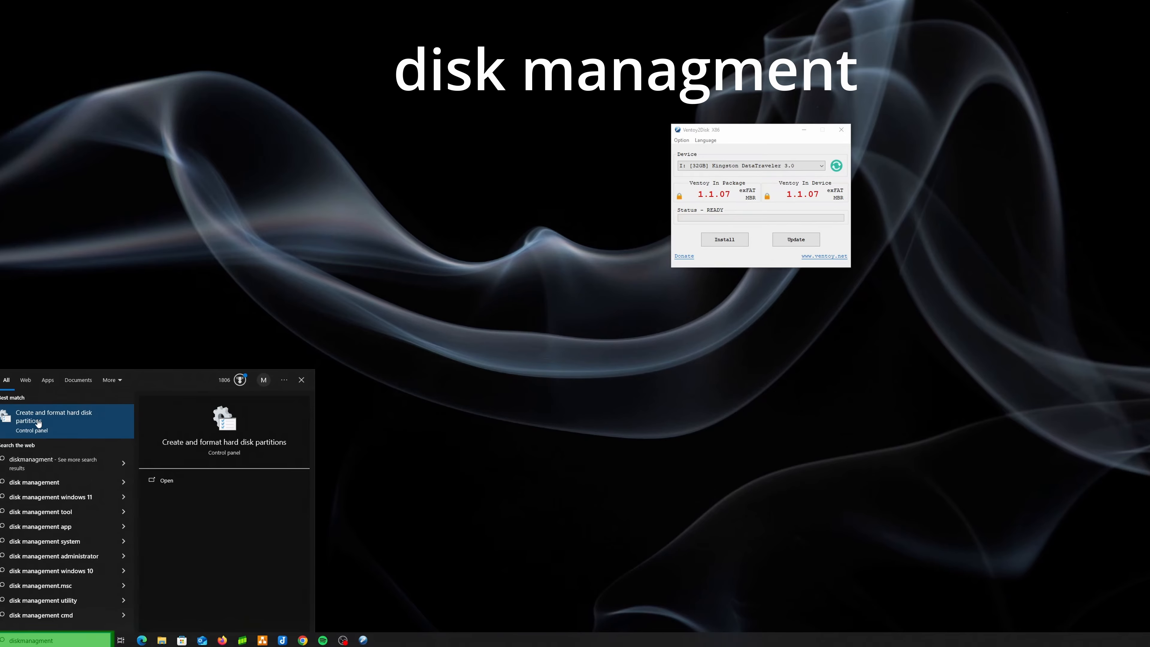
{"action": "left_click", "coordinate": [40, 422]}
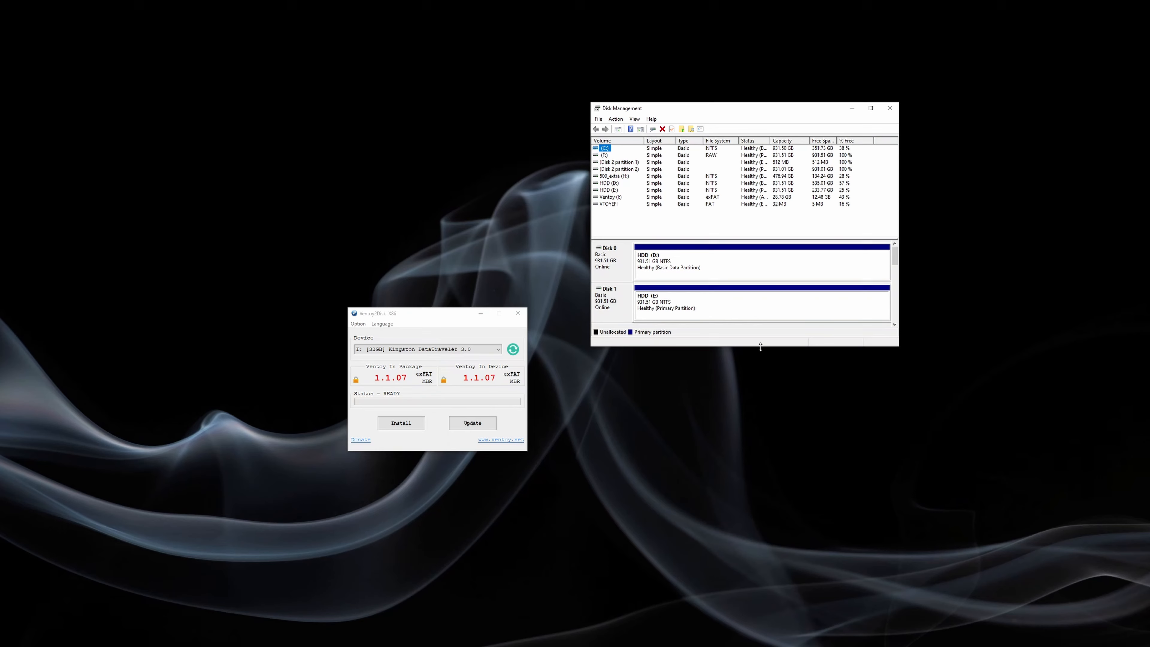
{"action": "left_click_drag", "start_coordinate": [760, 347], "coordinate": [760, 604]}
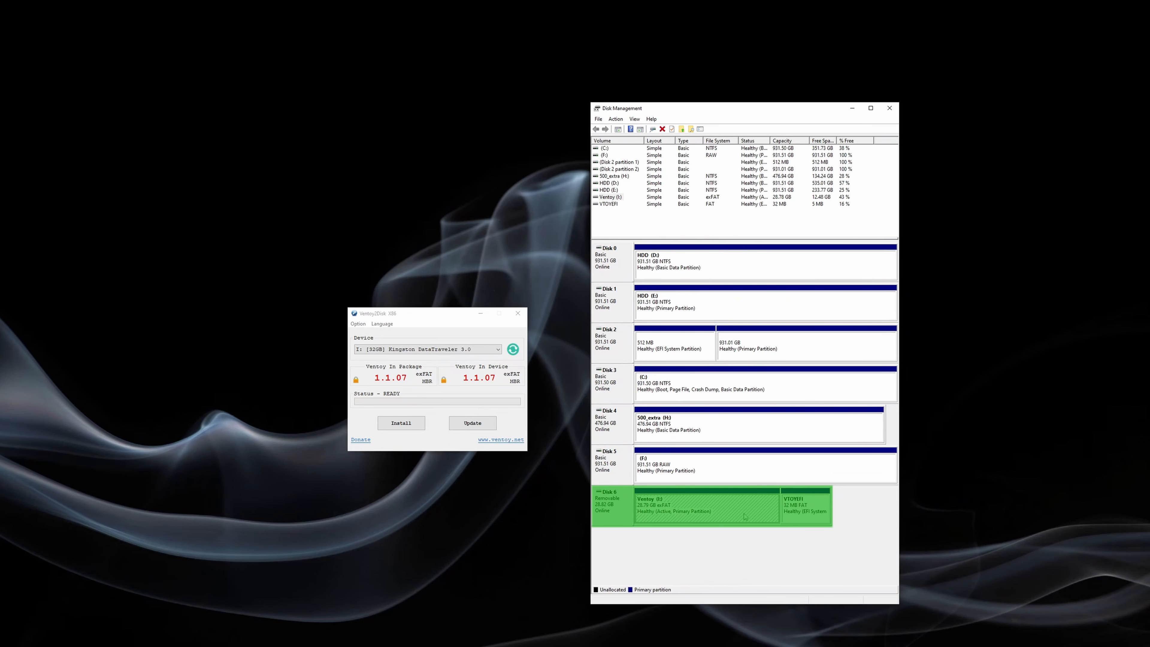
Step: Delete the Ventoy (I:) volume on removable Disk 6 and check the options for the VTOYEFI partition
{"action": "right_click", "coordinate": [727, 510]}
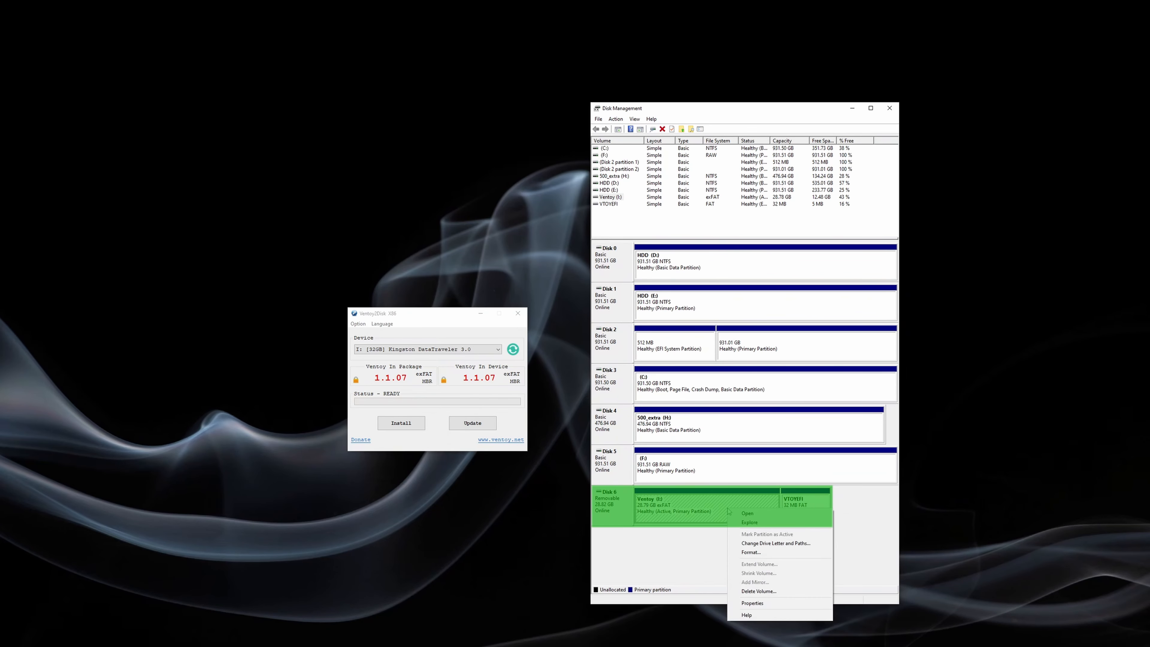
{"action": "left_click", "coordinate": [758, 591]}
{"action": "left_click", "coordinate": [465, 415]}
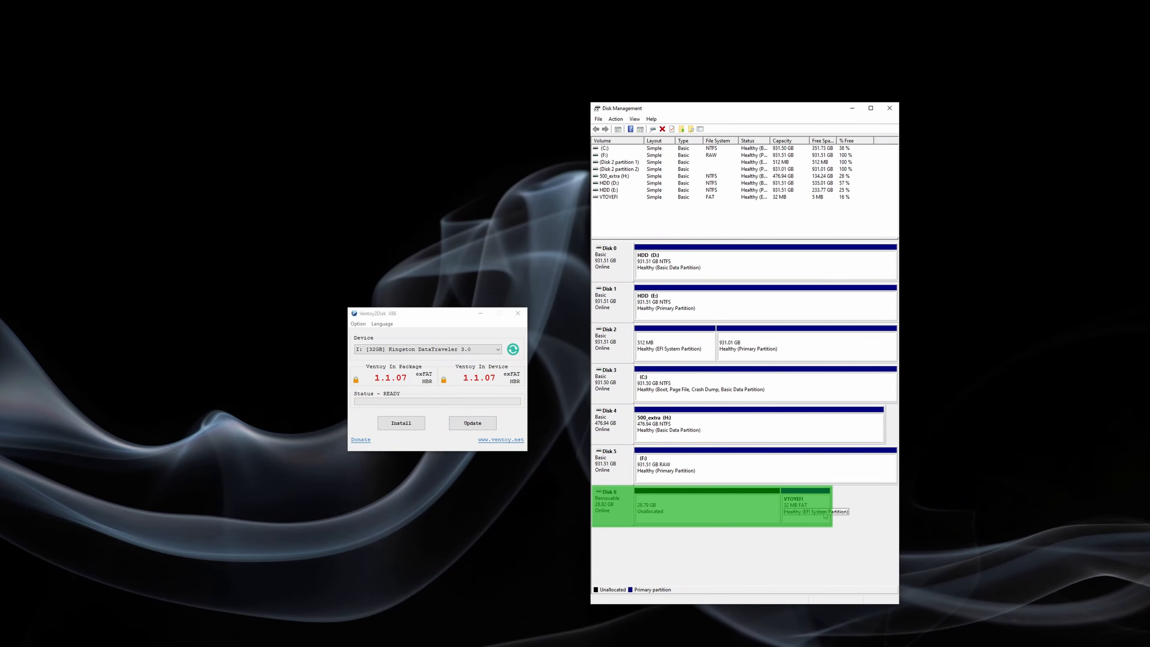
{"action": "right_click", "coordinate": [803, 504]}
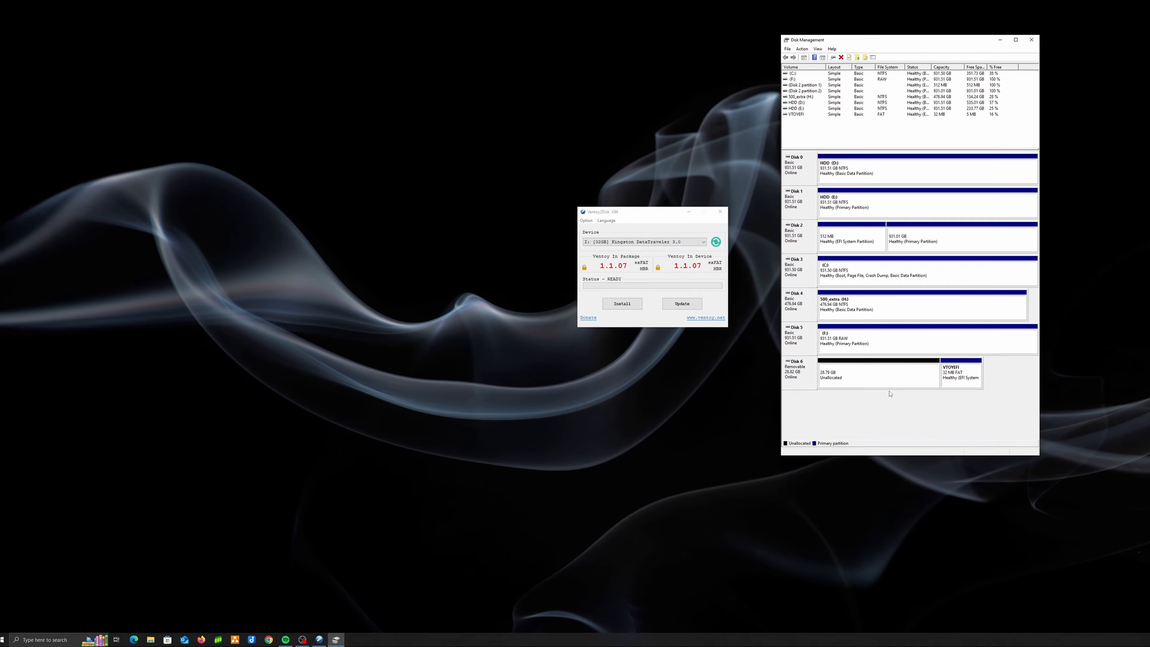
Step: Run Command Prompt as administrator and start diskpart
{"action": "left_click", "coordinate": [44, 640]}
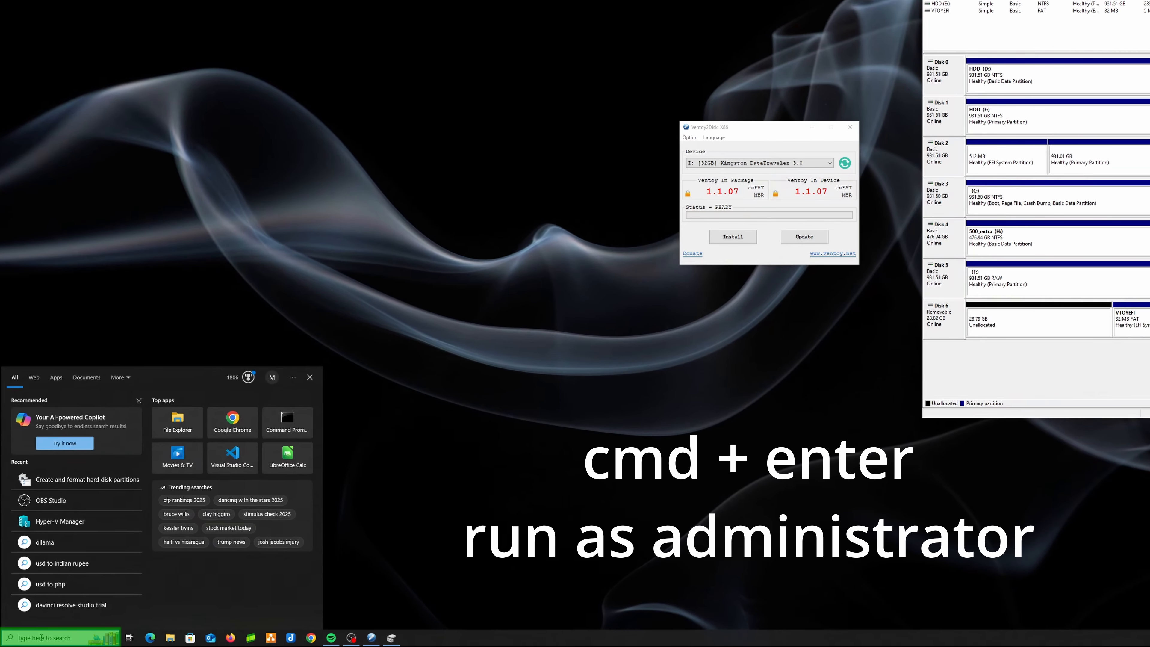
{"action": "type", "text": "cmd"}
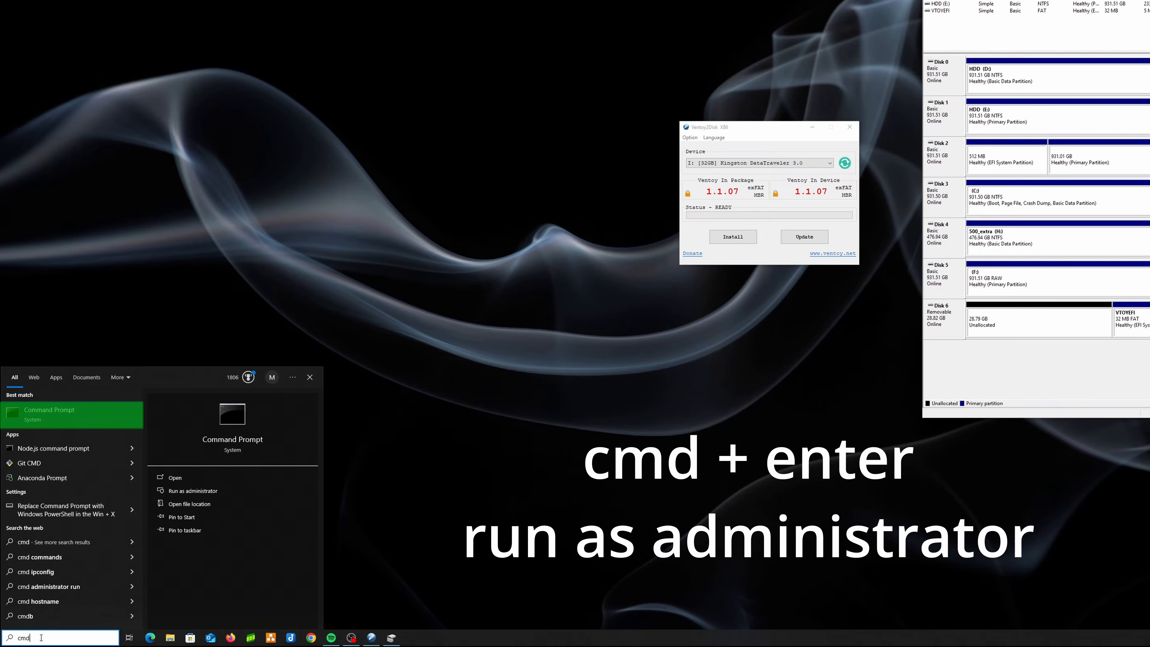
{"action": "left_click", "coordinate": [212, 490]}
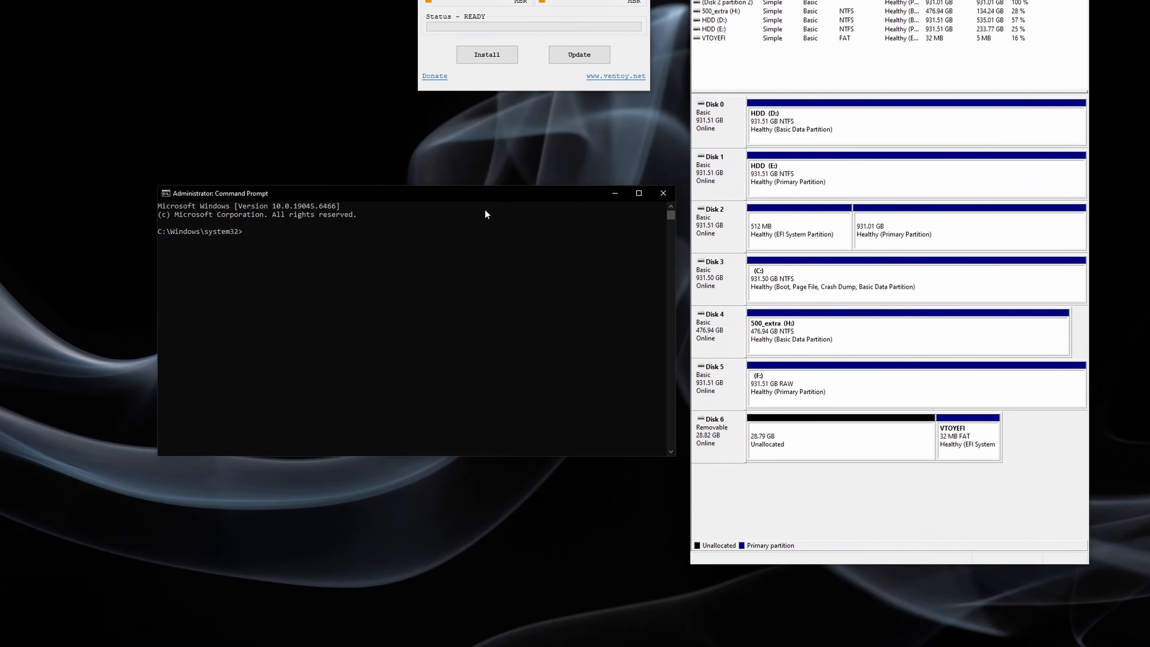
{"action": "type", "text": "disk"}
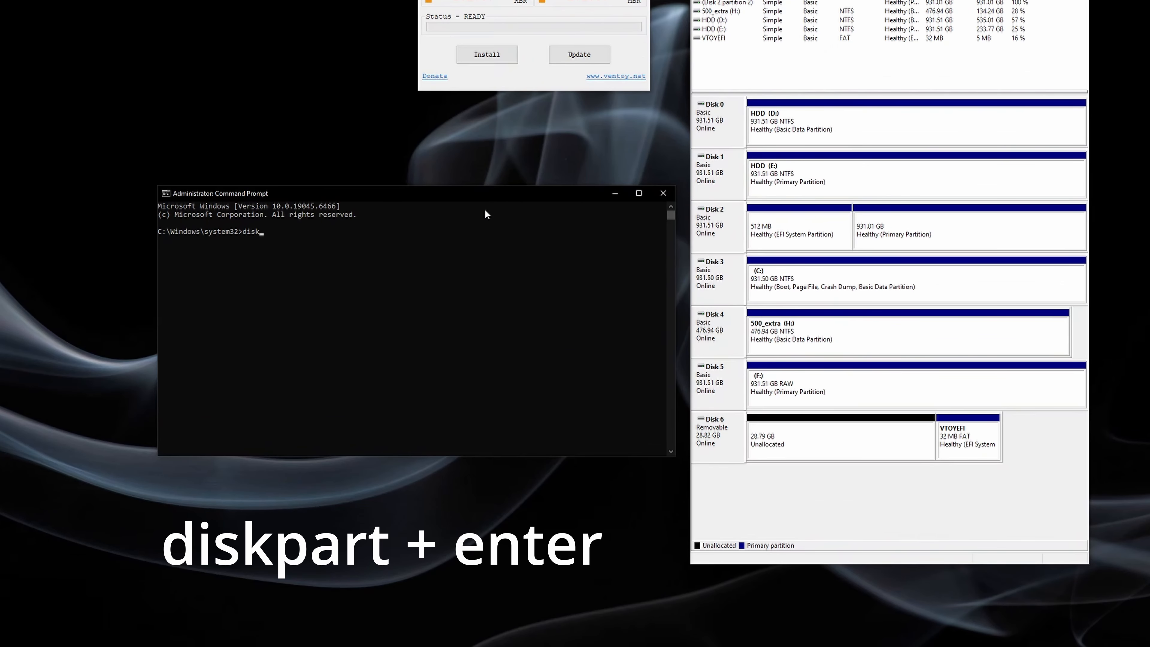
{"action": "type", "text": "part"}
{"action": "key", "text": "Return"}
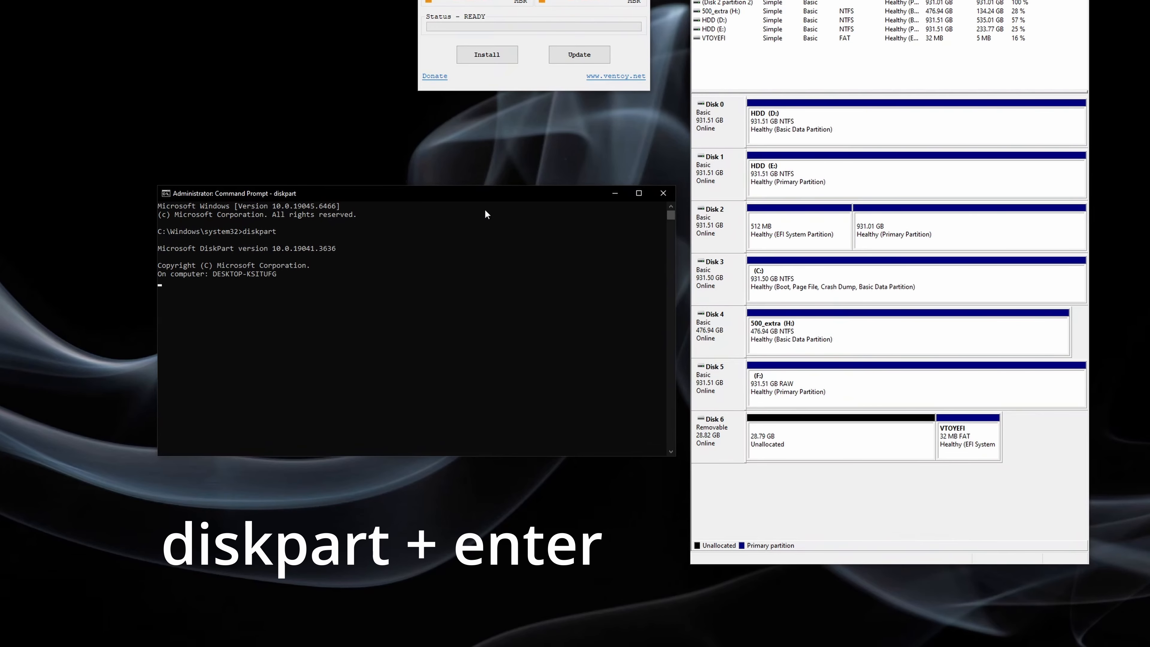
Step: List the disks in diskpart and select disk 6, the removable USB drive
{"action": "type", "text": "list disk"}
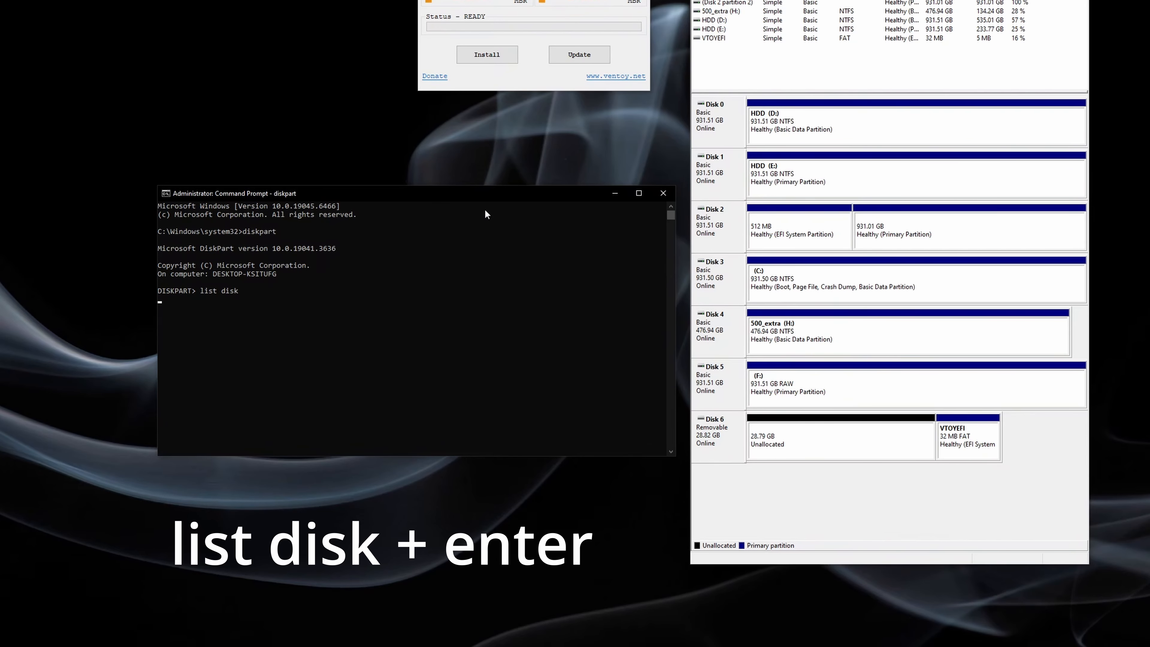
{"action": "key", "text": "Return"}
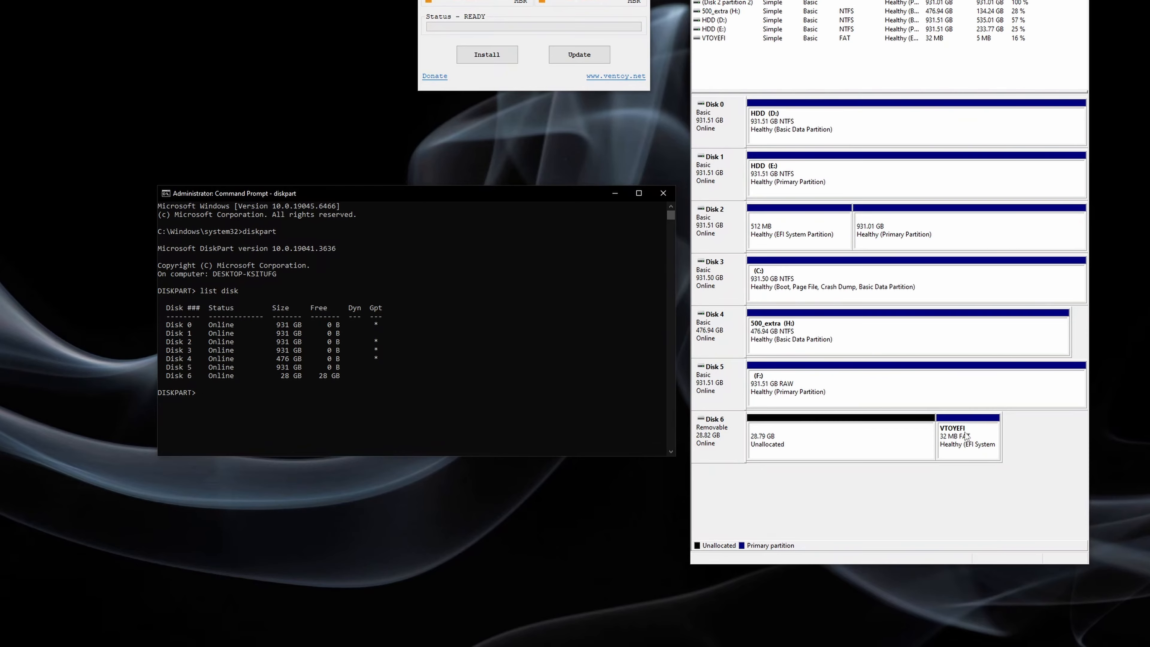
{"action": "type", "text": "select disk"}
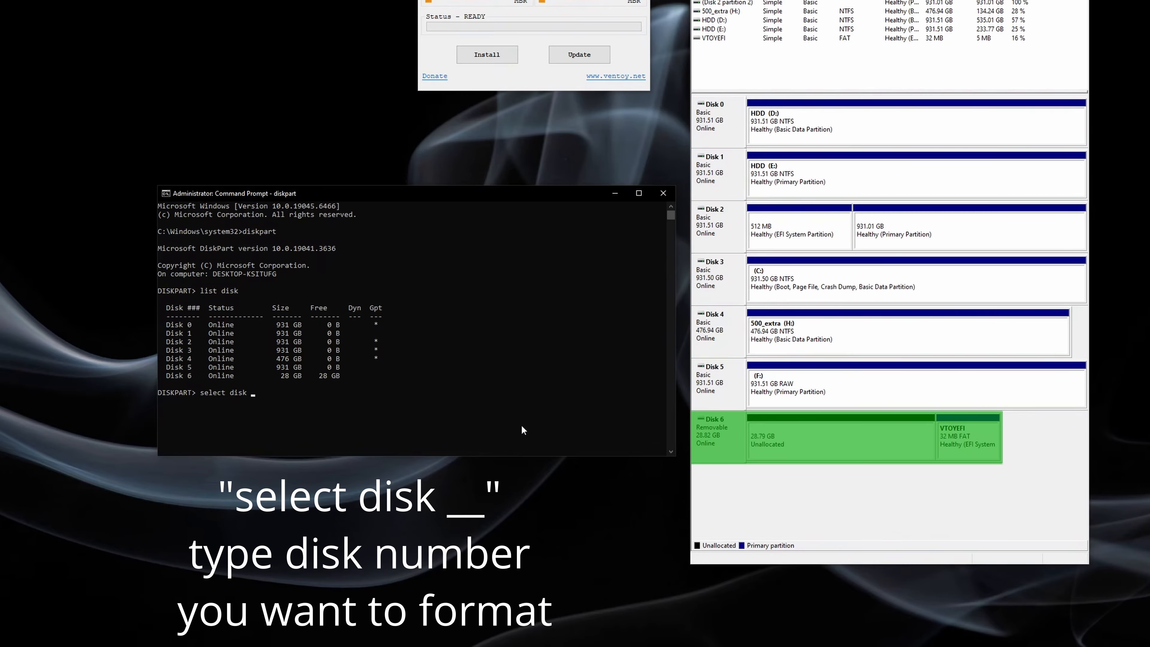
{"action": "type", "text": " 6"}
{"action": "key", "text": "Return"}
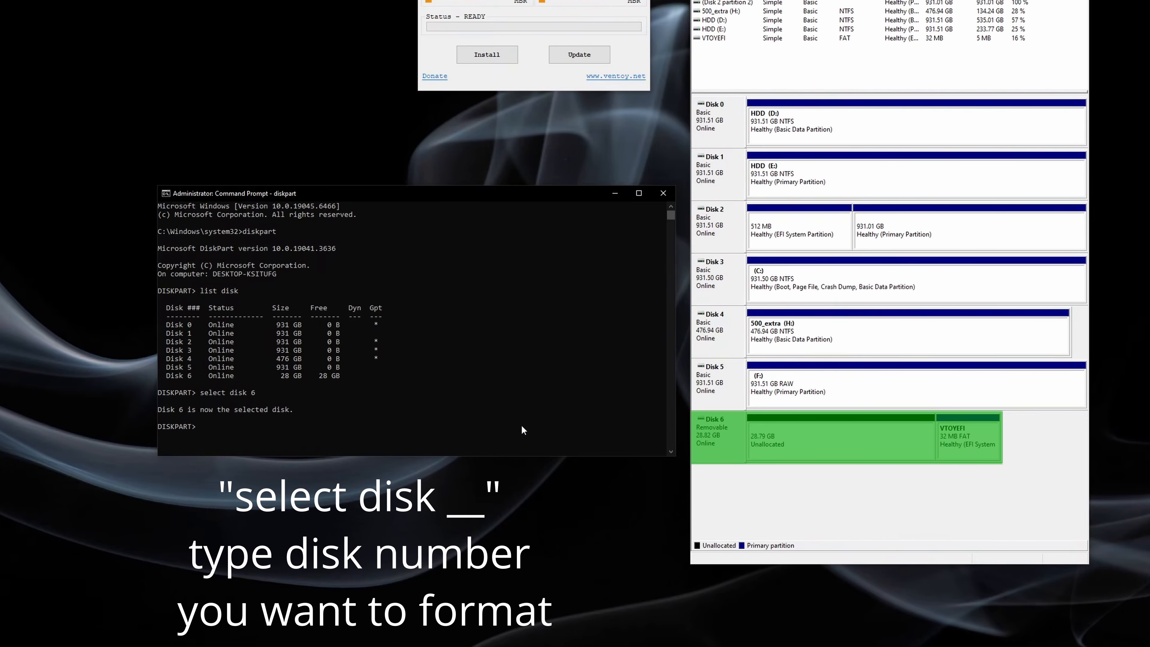
Step: Run clean on the selected disk and dismiss the Insert disk prompt
{"action": "type", "text": "clean"}
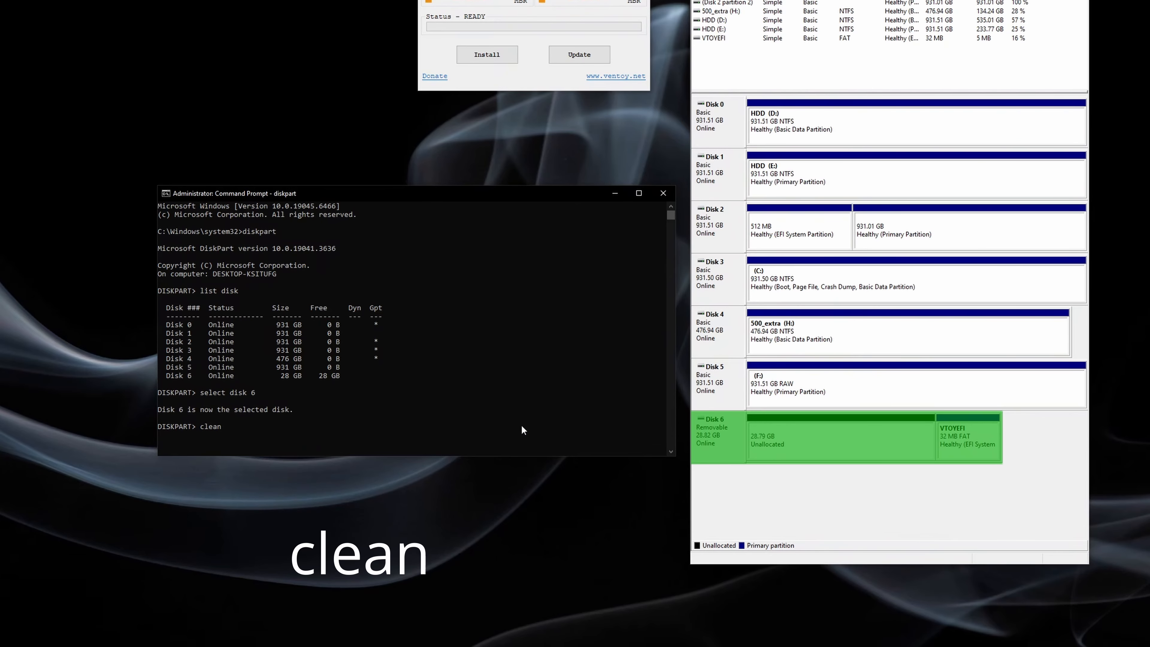
{"action": "key", "text": "Return"}
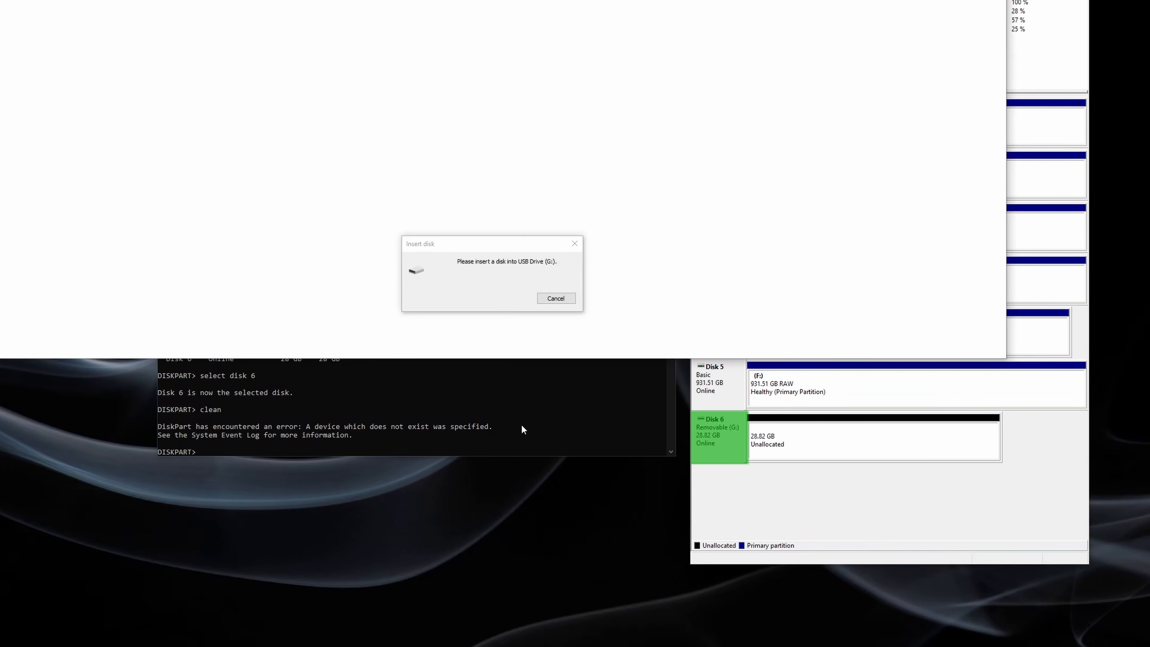
{"action": "left_click", "coordinate": [556, 298]}
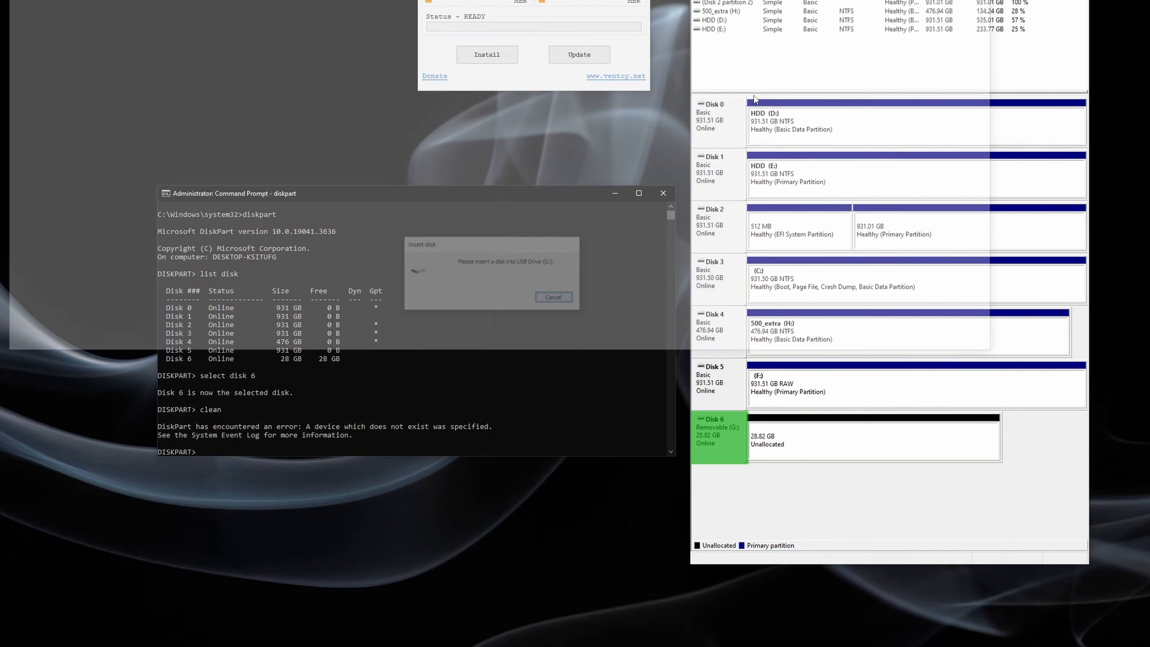
Step: Create a simple volume on Disk 6's unallocated space: 29509 MB, drive letter I, FAT32, default allocation unit, label New Volume, quick format
{"action": "left_click", "coordinate": [803, 437]}
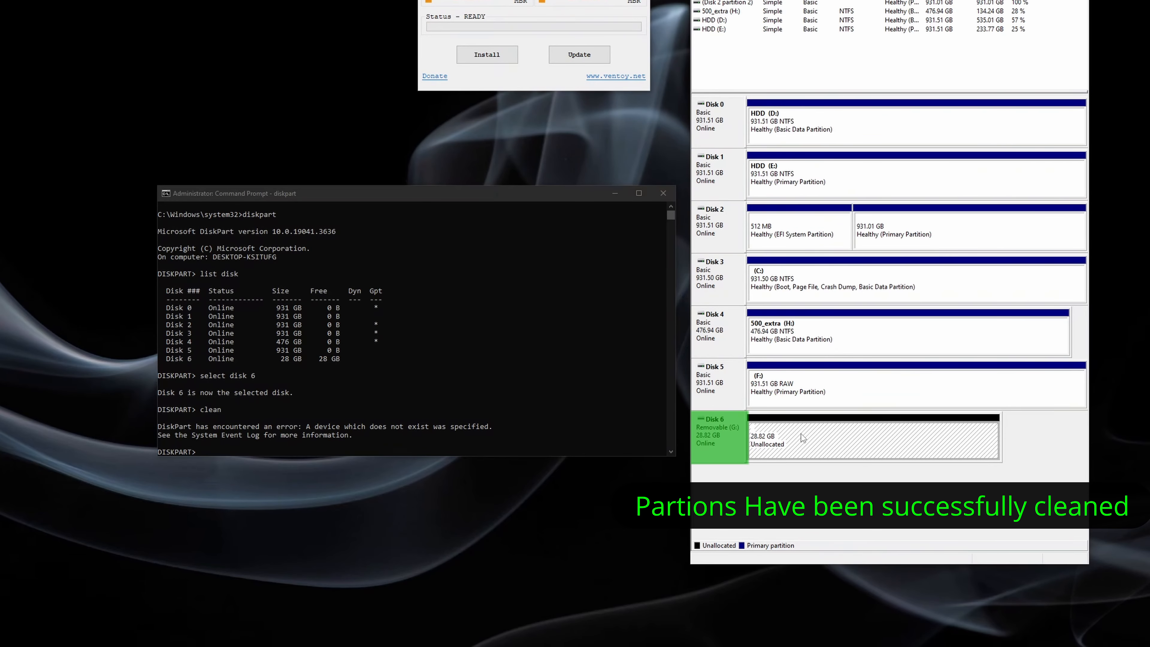
{"action": "right_click", "coordinate": [844, 441]}
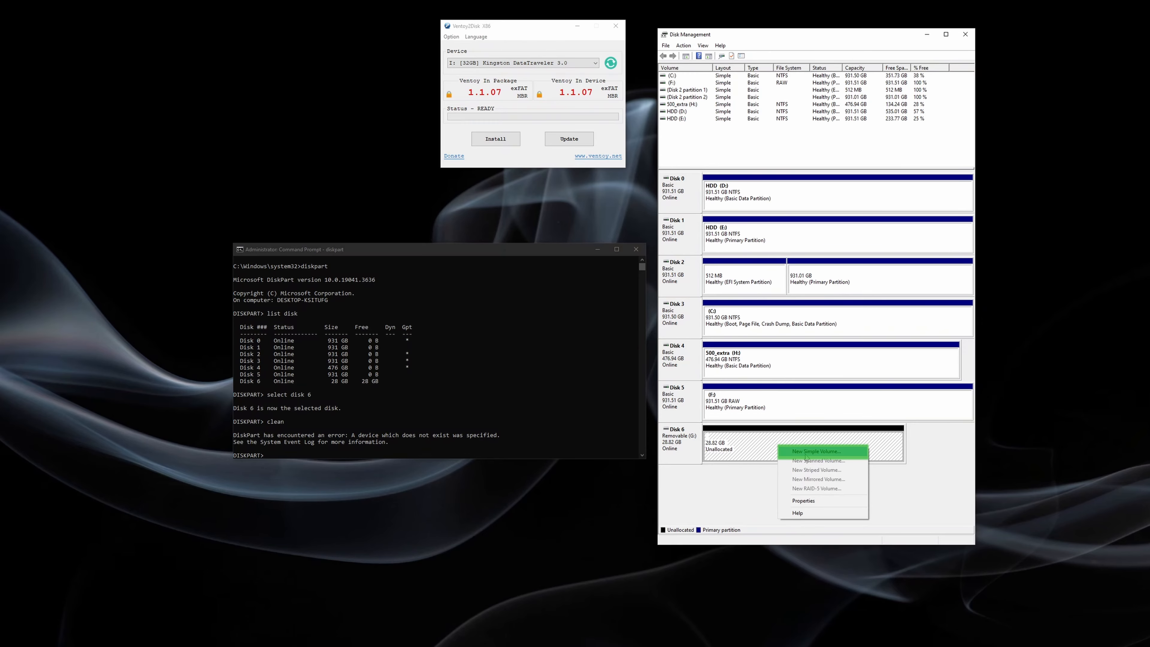
{"action": "left_click", "coordinate": [806, 451]}
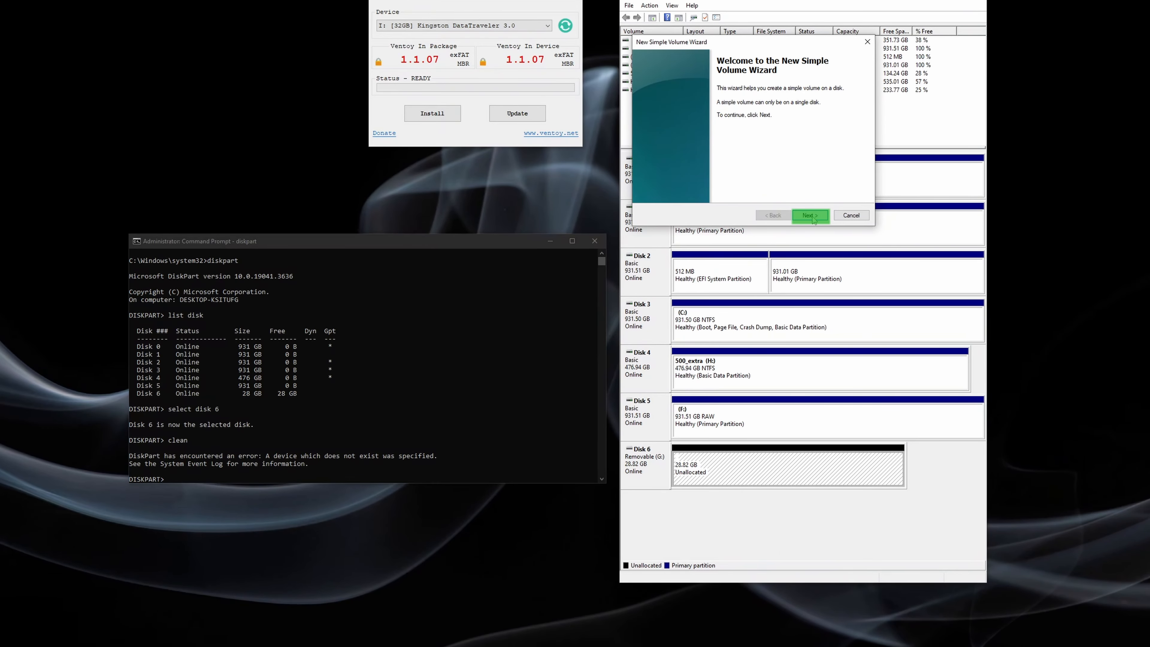
{"action": "left_click", "coordinate": [813, 218]}
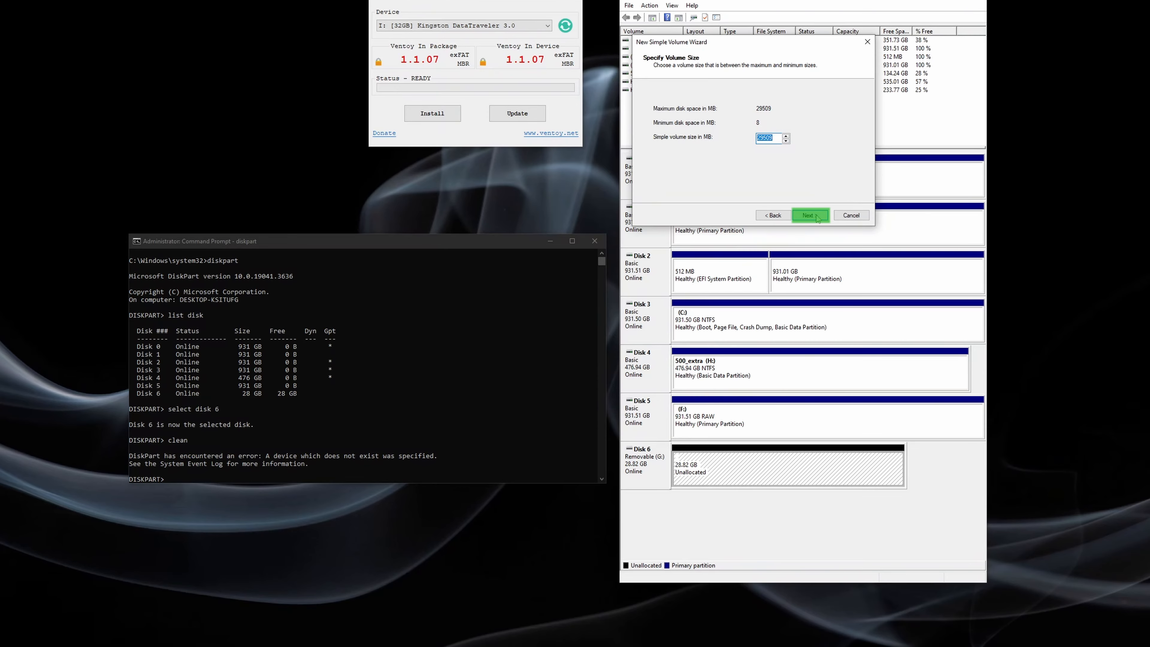
{"action": "left_click", "coordinate": [815, 217]}
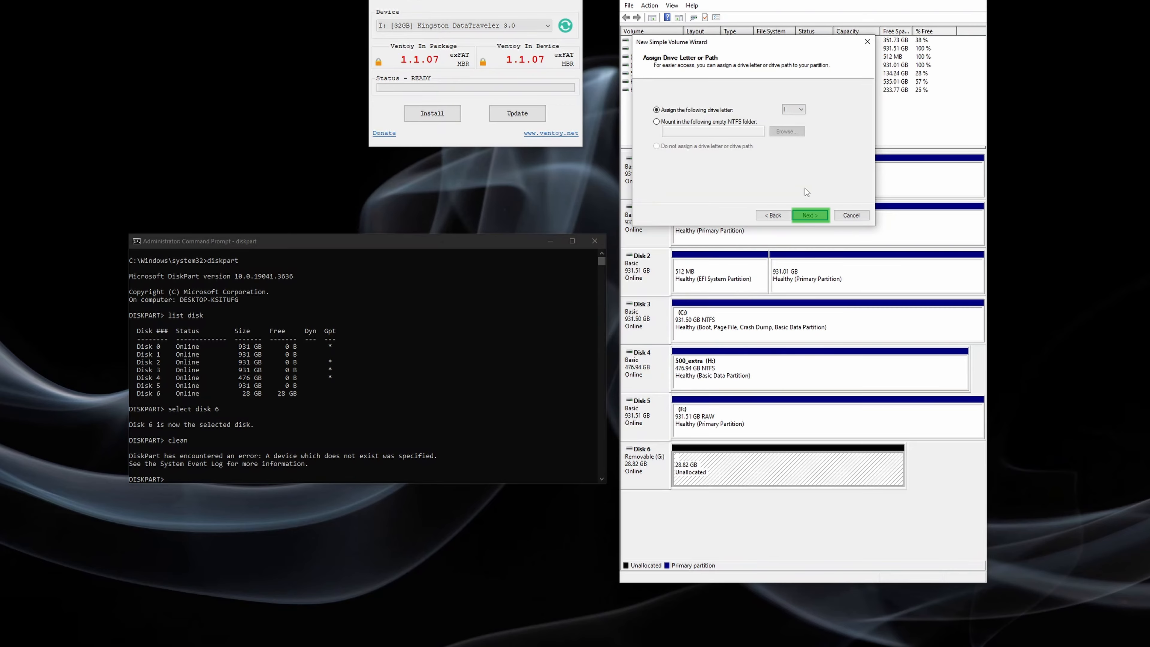
{"action": "left_click", "coordinate": [808, 218]}
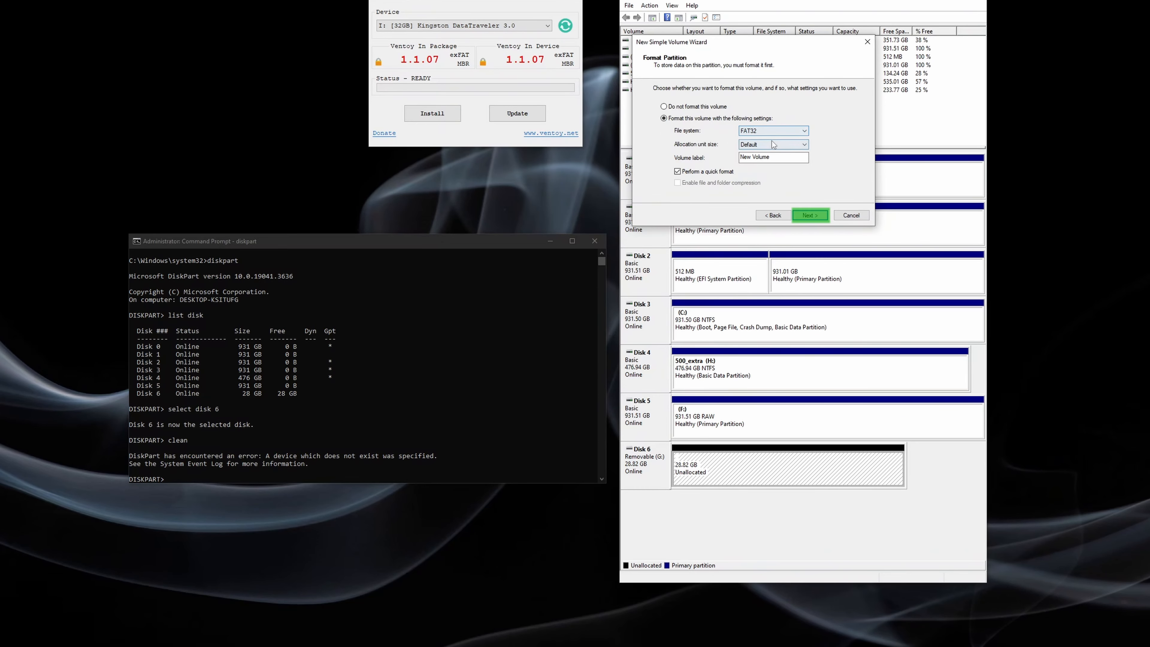
{"action": "left_click", "coordinate": [810, 215]}
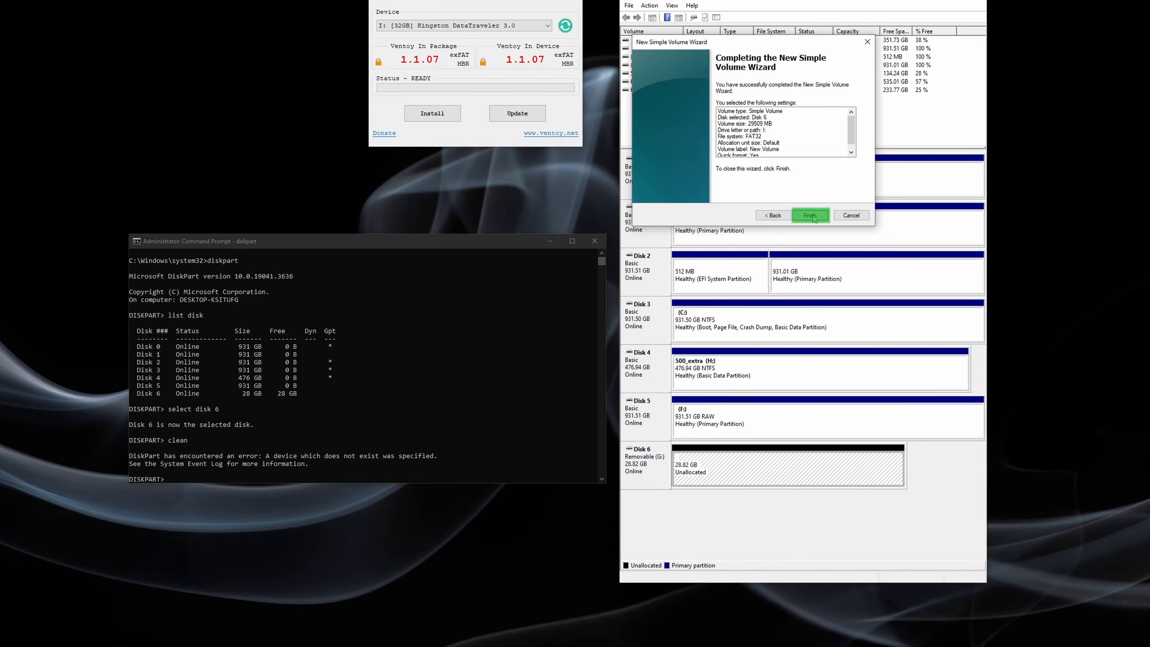
{"action": "left_click", "coordinate": [810, 215]}
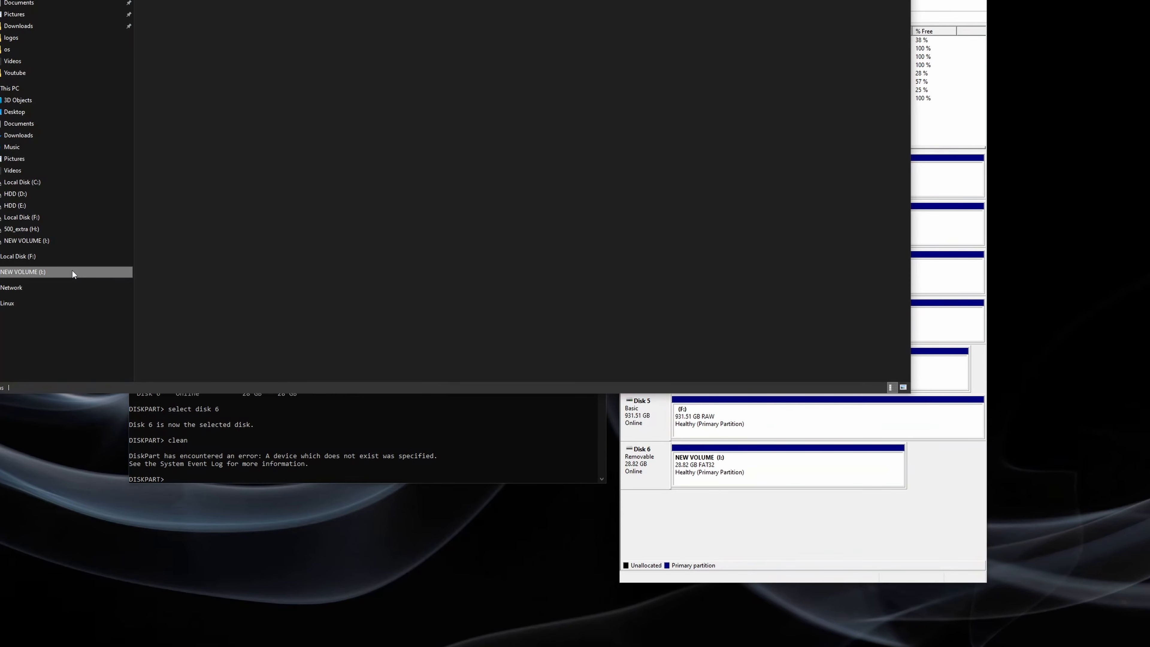
Step: Close the new volume's File Explorer window, the diskpart Command Prompt and the Ventoy2Disk window
{"action": "key", "text": "alt+F4"}
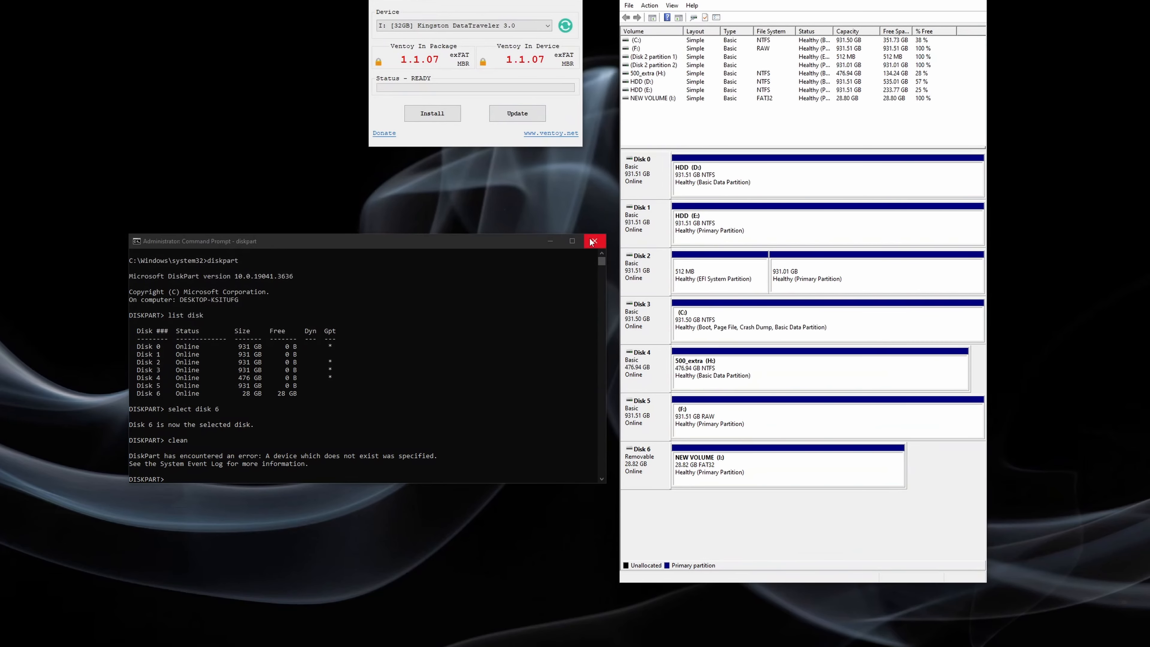
{"action": "left_click", "coordinate": [593, 242]}
{"action": "left_click", "coordinate": [582, 2]}
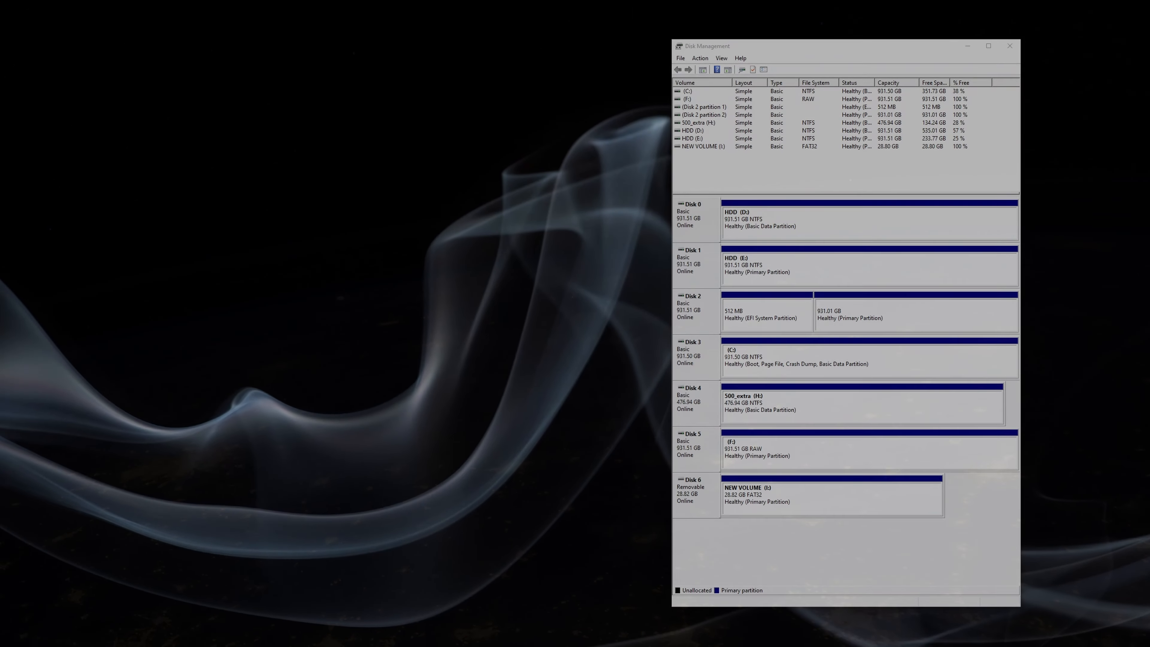
Step: Run Ventoy2Disk.exe from the ventoy-1.1.07 folder inside ventoy-1.1.07-windows in Downloads
{"action": "key", "text": "super+e"}
{"action": "left_click", "coordinate": [212, 141]}
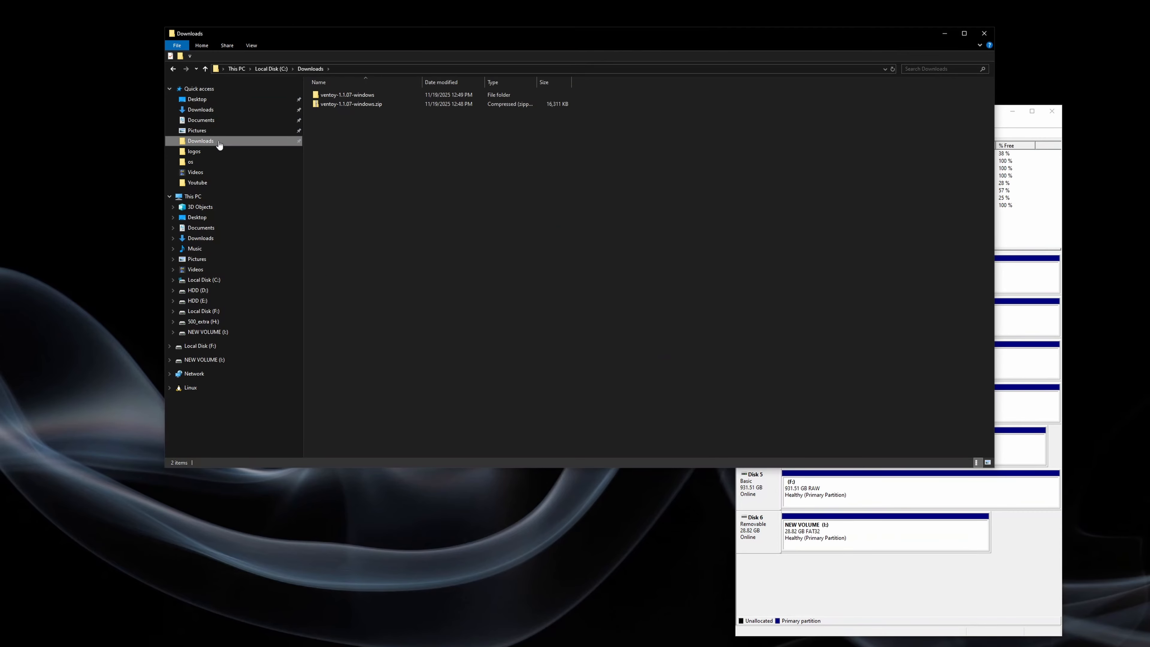
{"action": "double_click", "coordinate": [381, 94]}
{"action": "double_click", "coordinate": [382, 96]}
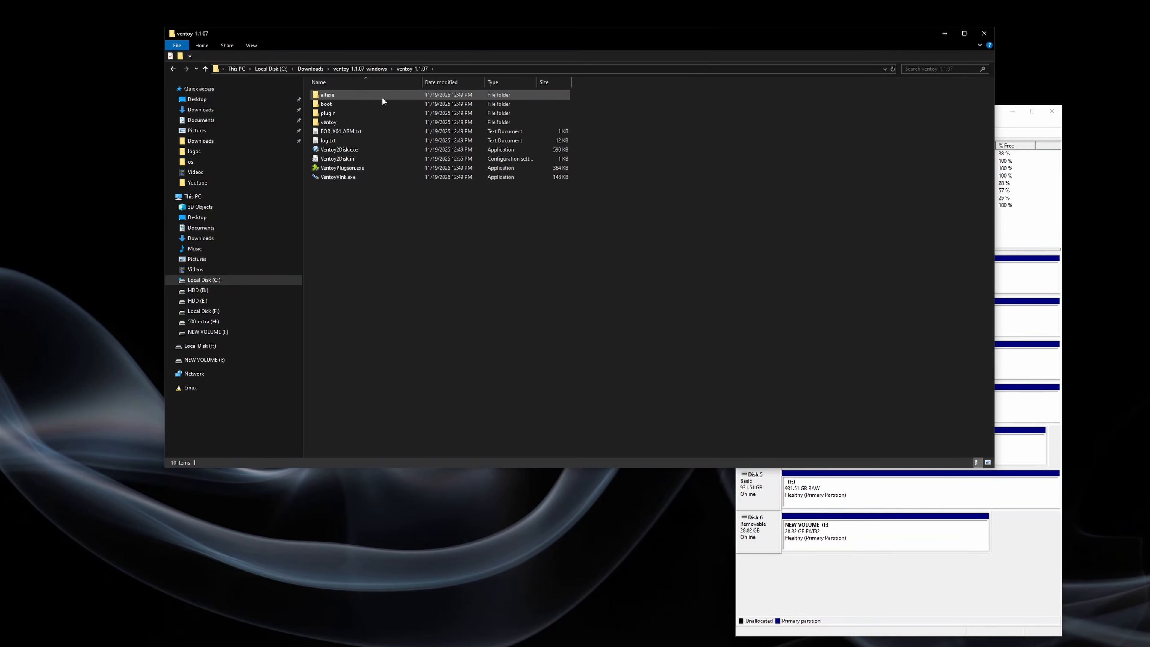
{"action": "double_click", "coordinate": [348, 150]}
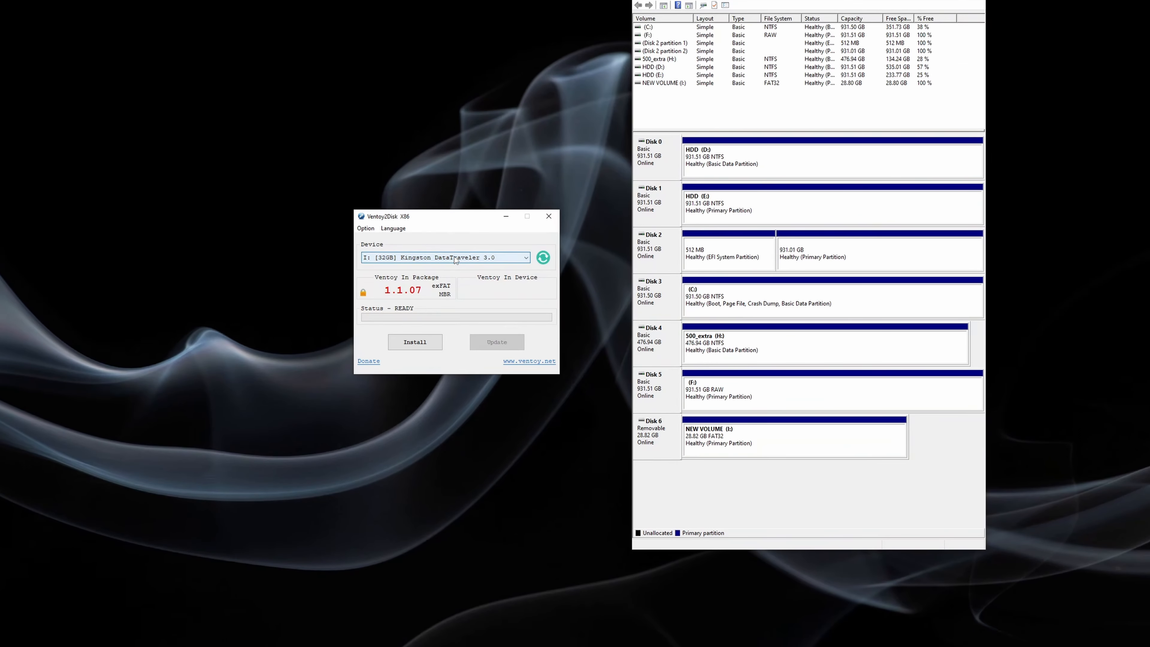
Step: Install Ventoy on the I: Kingston DataTraveler 3.0 drive, accept the formatting warnings and dismiss the completion message
{"action": "left_click", "coordinate": [414, 343]}
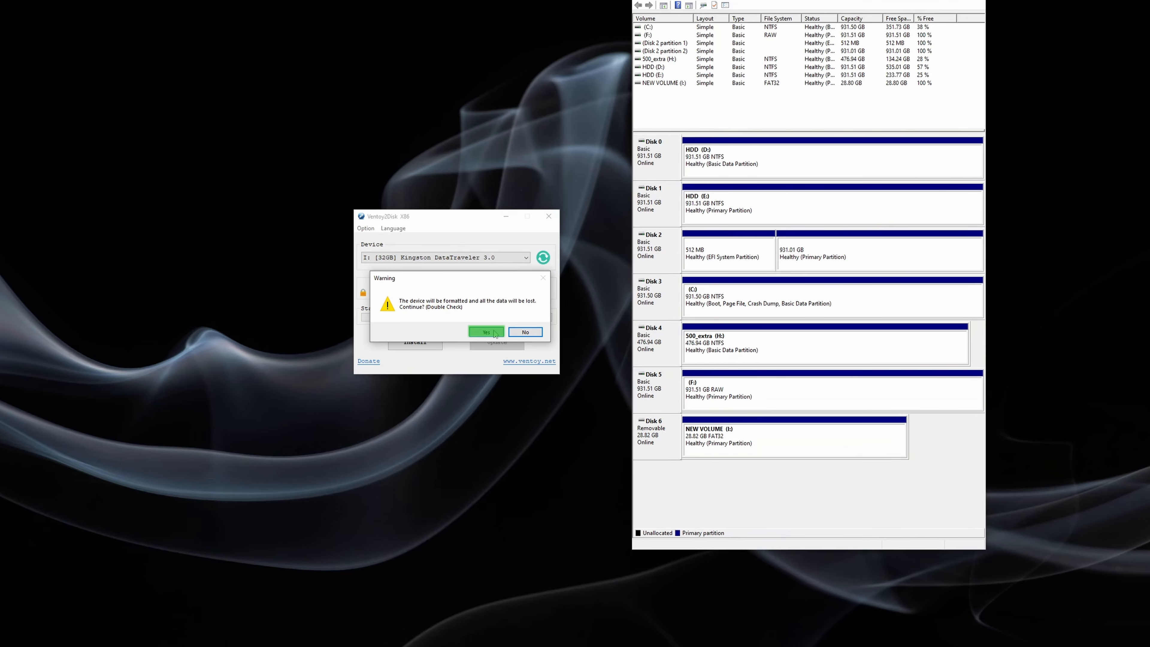
{"action": "left_click", "coordinate": [486, 332]}
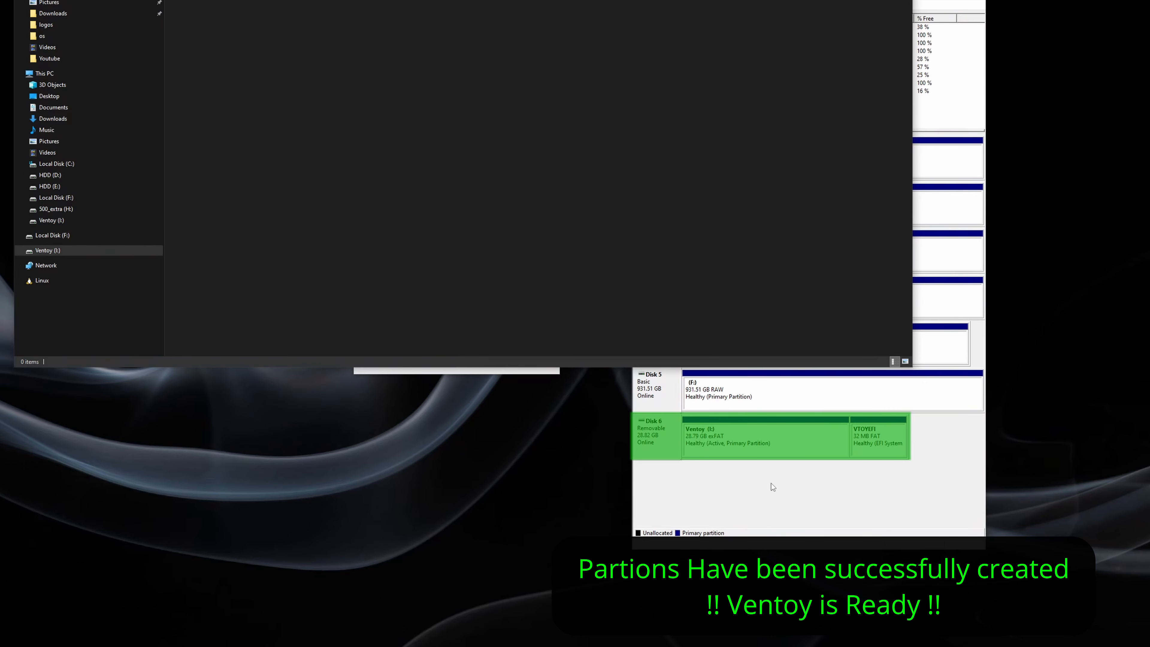
{"action": "left_click", "coordinate": [775, 475]}
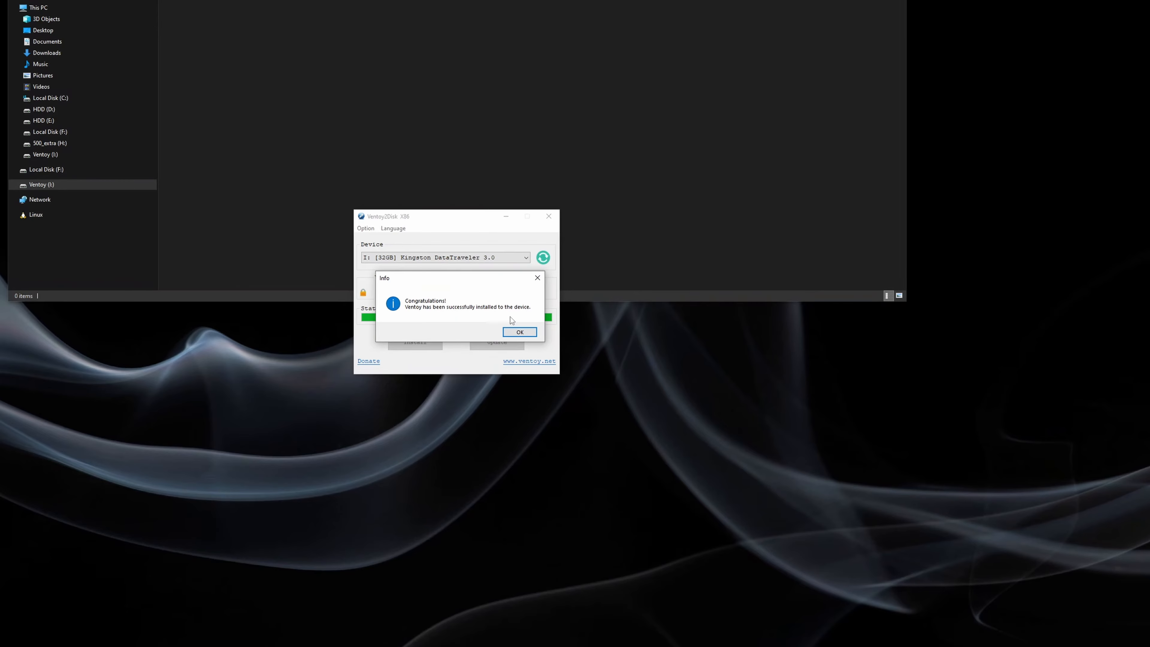
{"action": "left_click", "coordinate": [513, 330]}
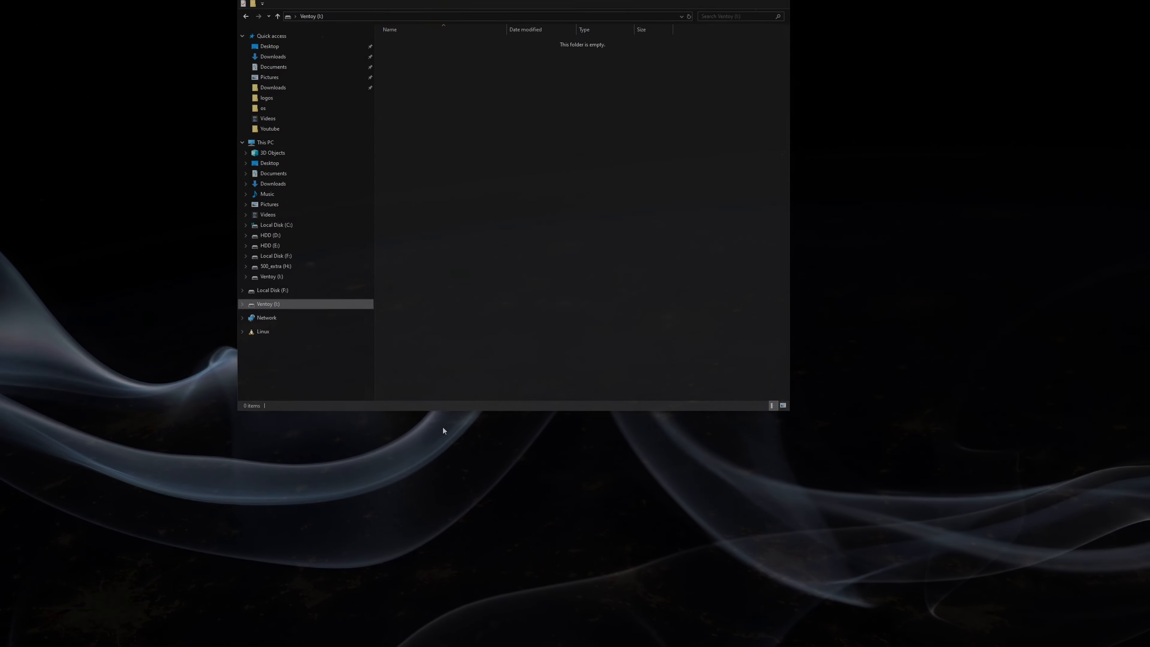
Step: Open the 500_extra (H:) drive in a second File Explorer window and go to its os folder
{"action": "right_click", "coordinate": [276, 283]}
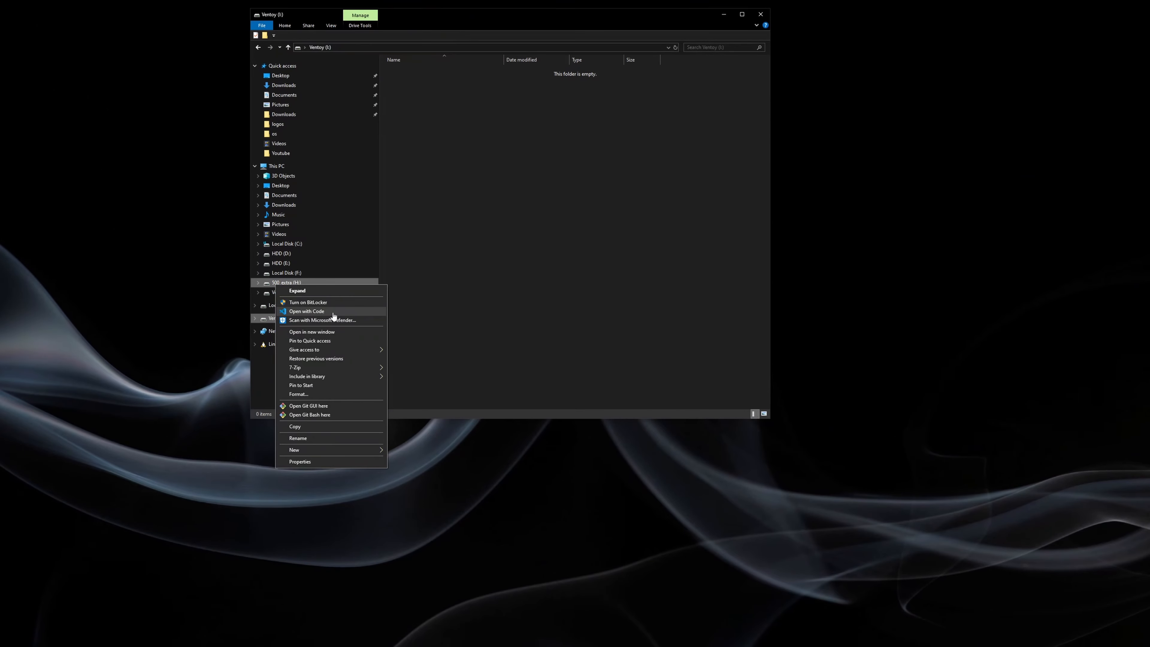
{"action": "left_click", "coordinate": [334, 332]}
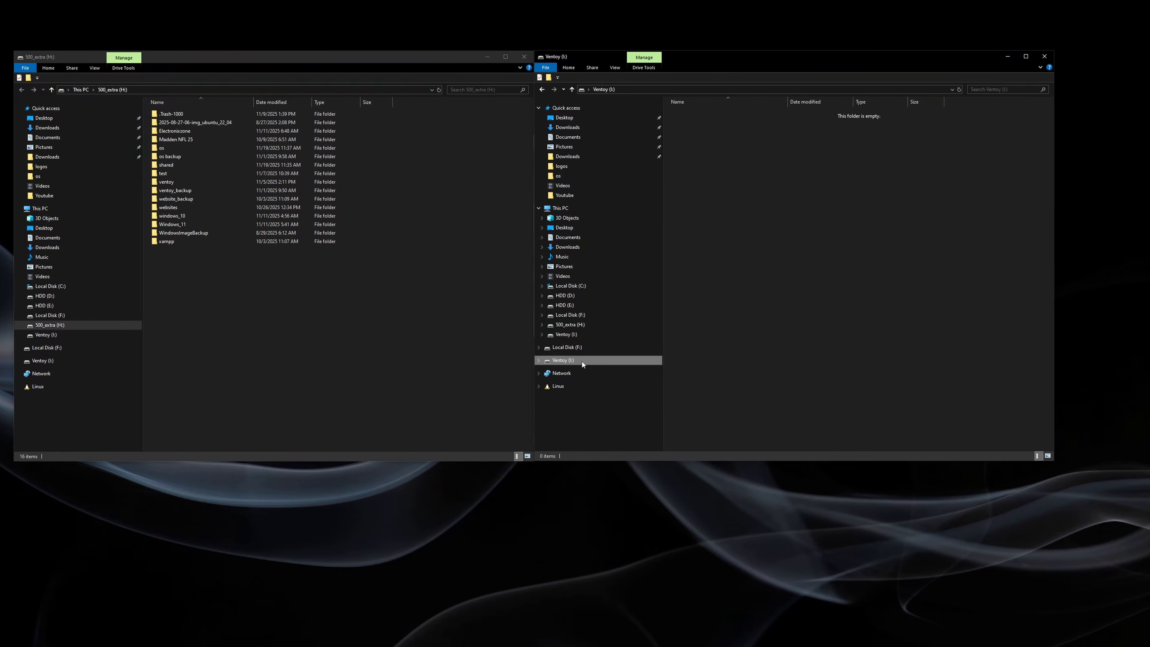
{"action": "double_click", "coordinate": [167, 148]}
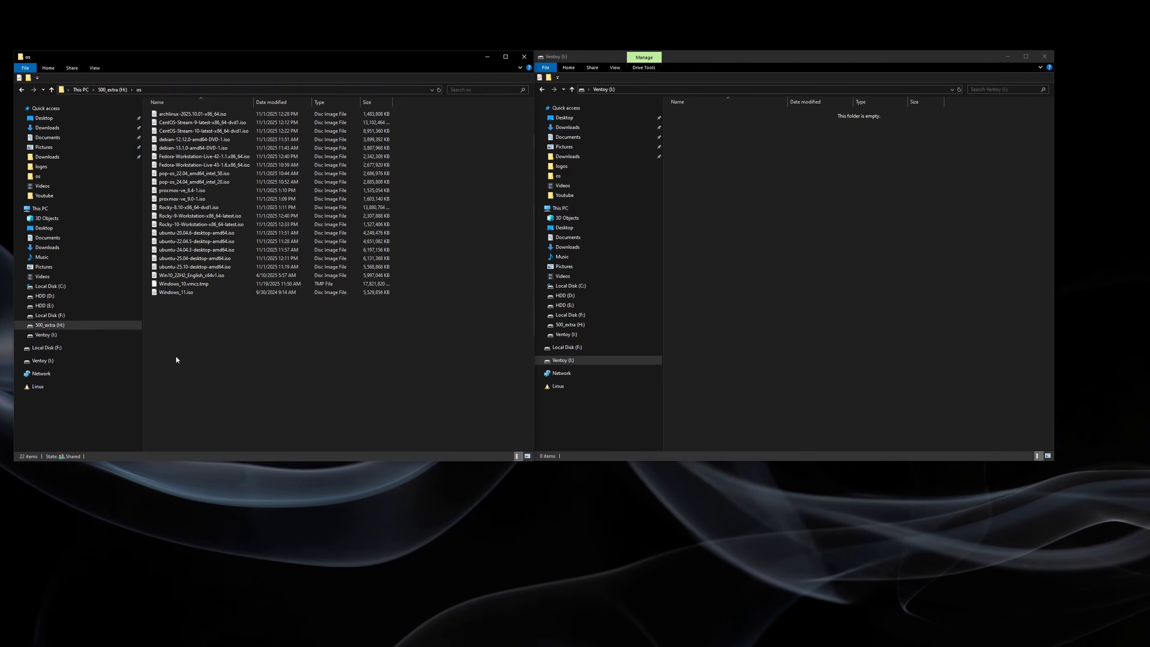
Step: Copy Windows_11.iso, Win10_22H2_English_x64v1.iso and ubuntu-25.10-desktop-amd64.iso from the os folder to the Ventoy (I:) drive, and close its window
{"action": "left_click", "coordinate": [215, 293]}
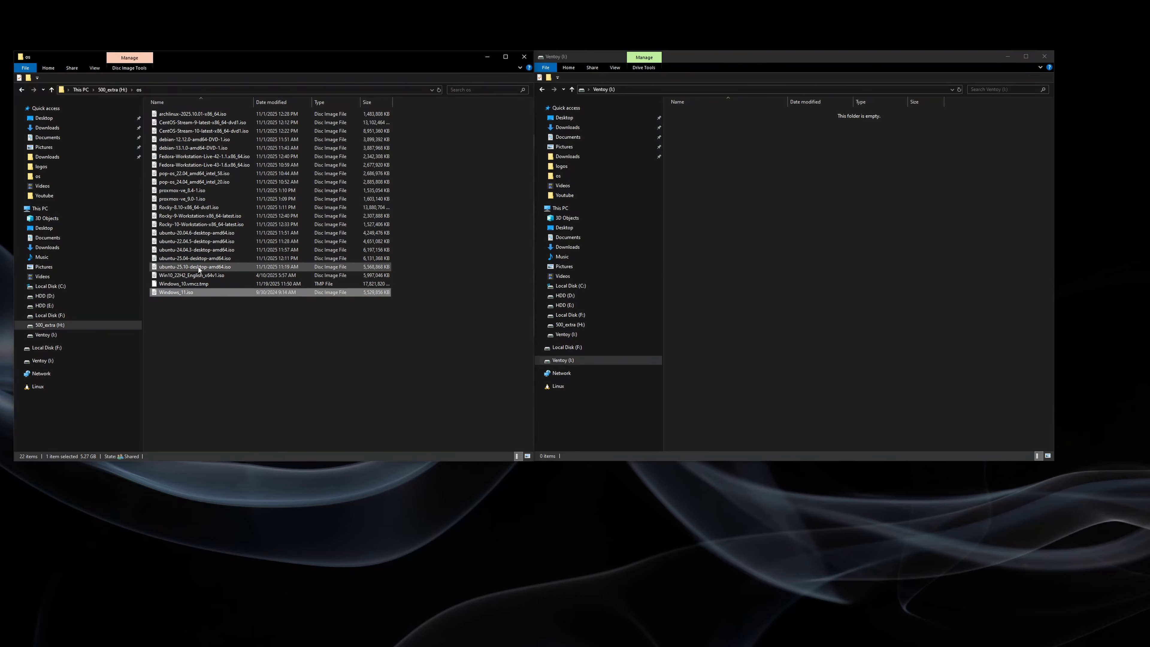
{"action": "left_click", "coordinate": [199, 275], "text": "ctrl"}
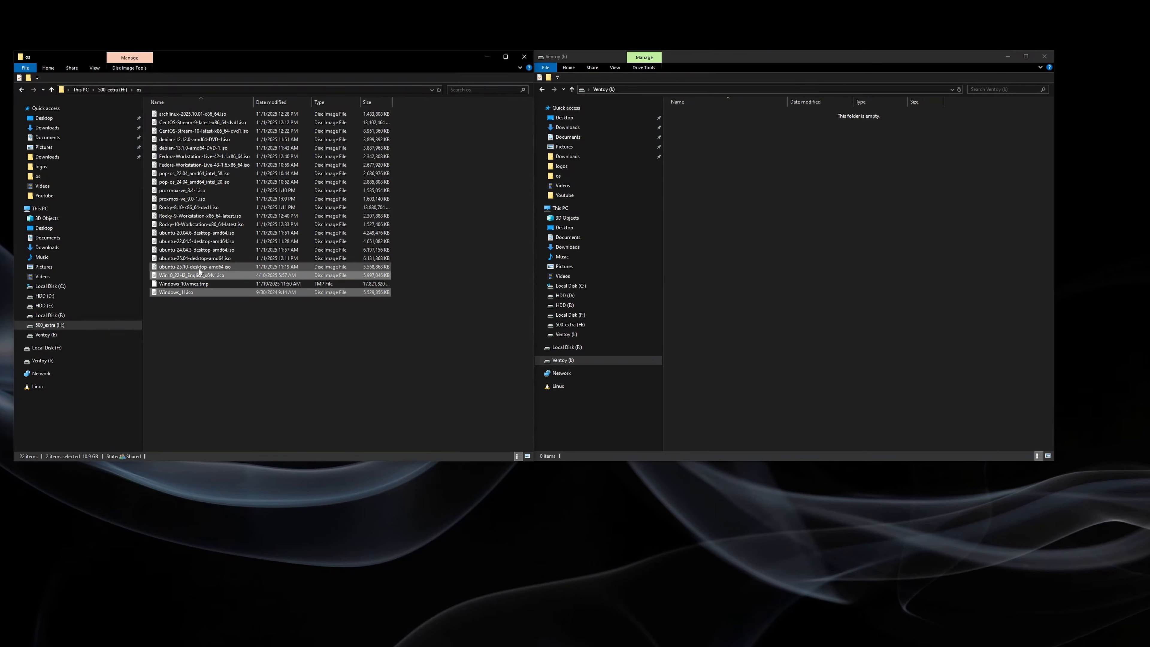
{"action": "left_click", "coordinate": [200, 268], "text": "ctrl"}
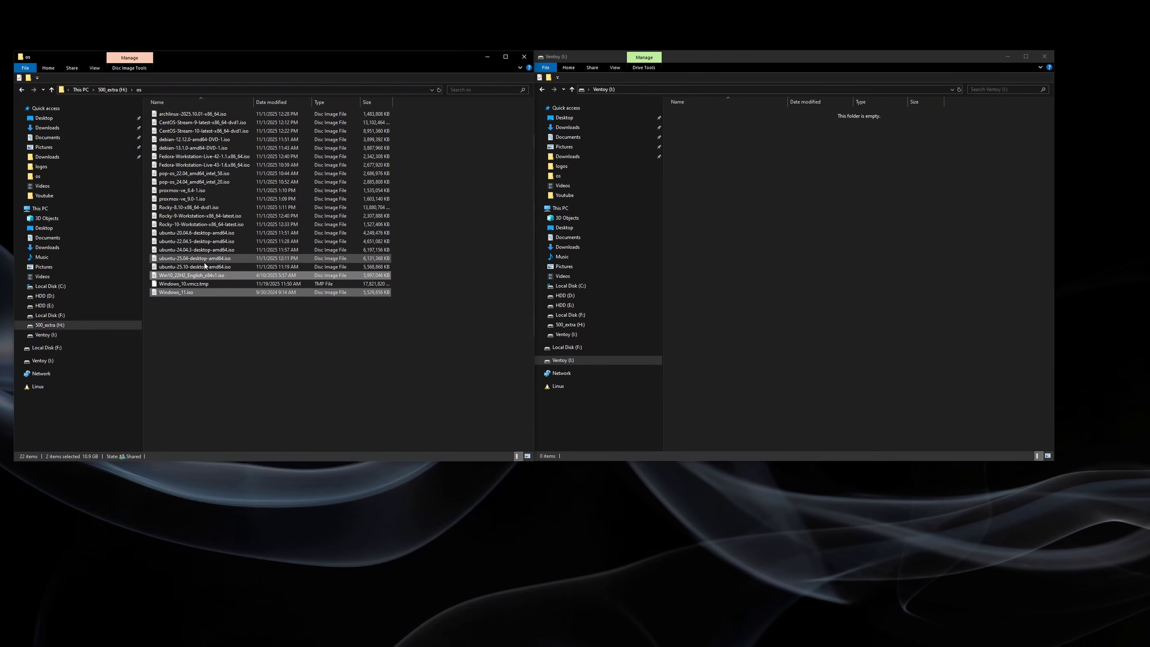
{"action": "right_click", "coordinate": [240, 268]}
{"action": "left_click", "coordinate": [287, 365]}
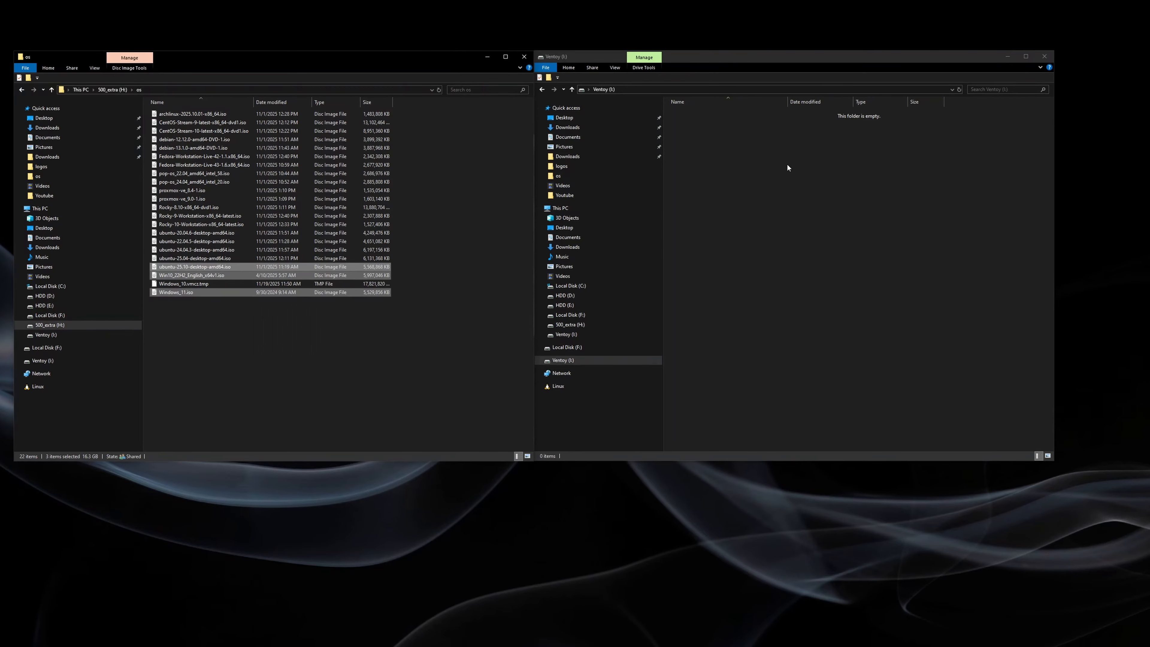
{"action": "right_click", "coordinate": [800, 154]}
{"action": "left_click", "coordinate": [834, 213]}
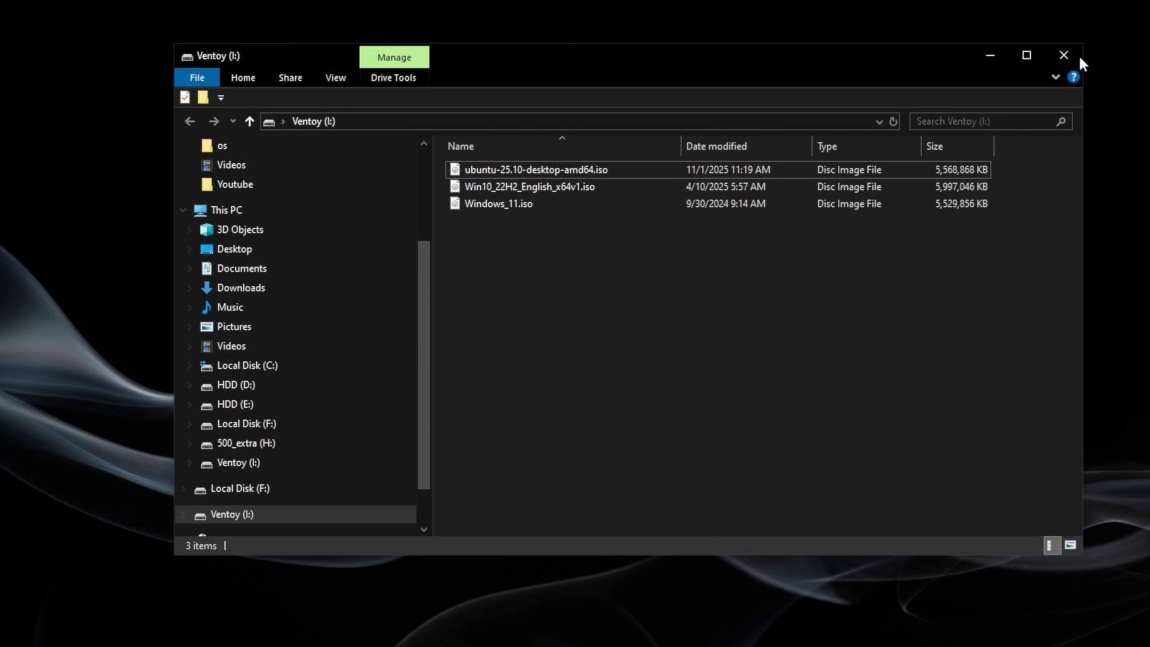
{"action": "left_click", "coordinate": [1063, 55]}
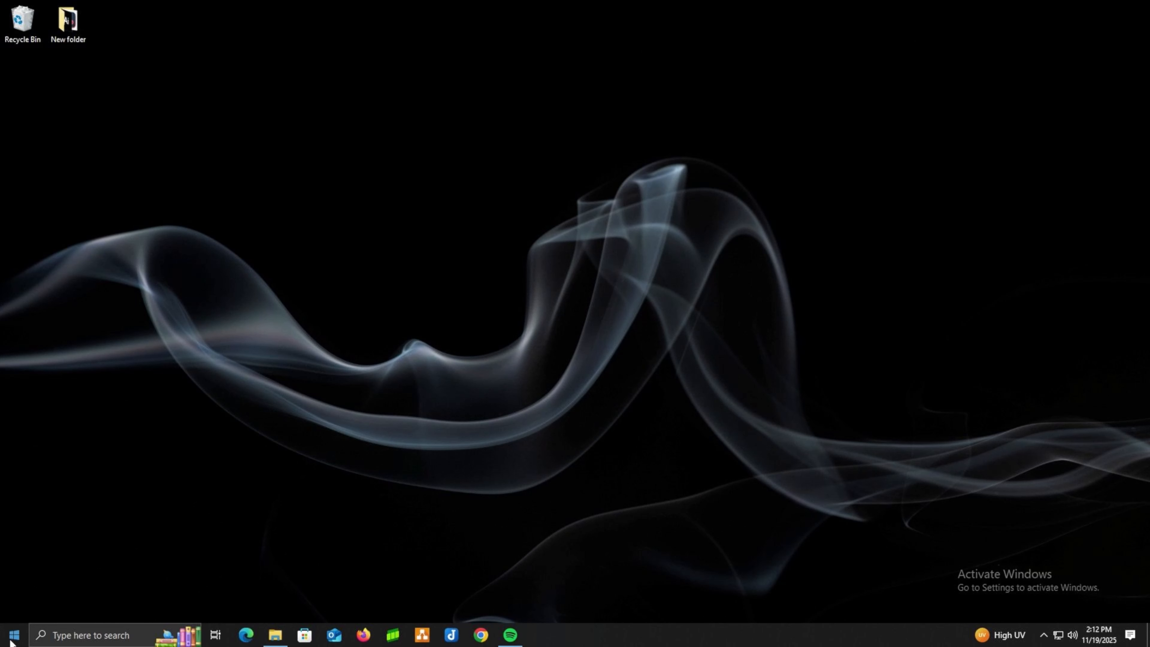
Step: Restart the computer from Windows
{"action": "left_click", "coordinate": [14, 634]}
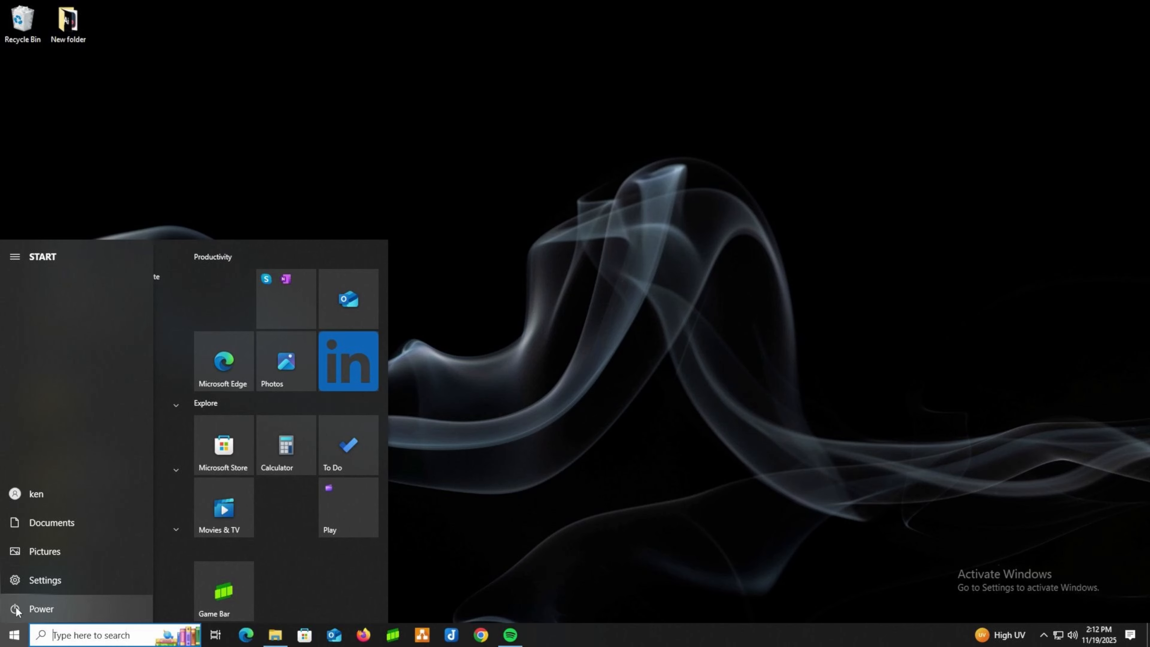
{"action": "left_click", "coordinate": [16, 611]}
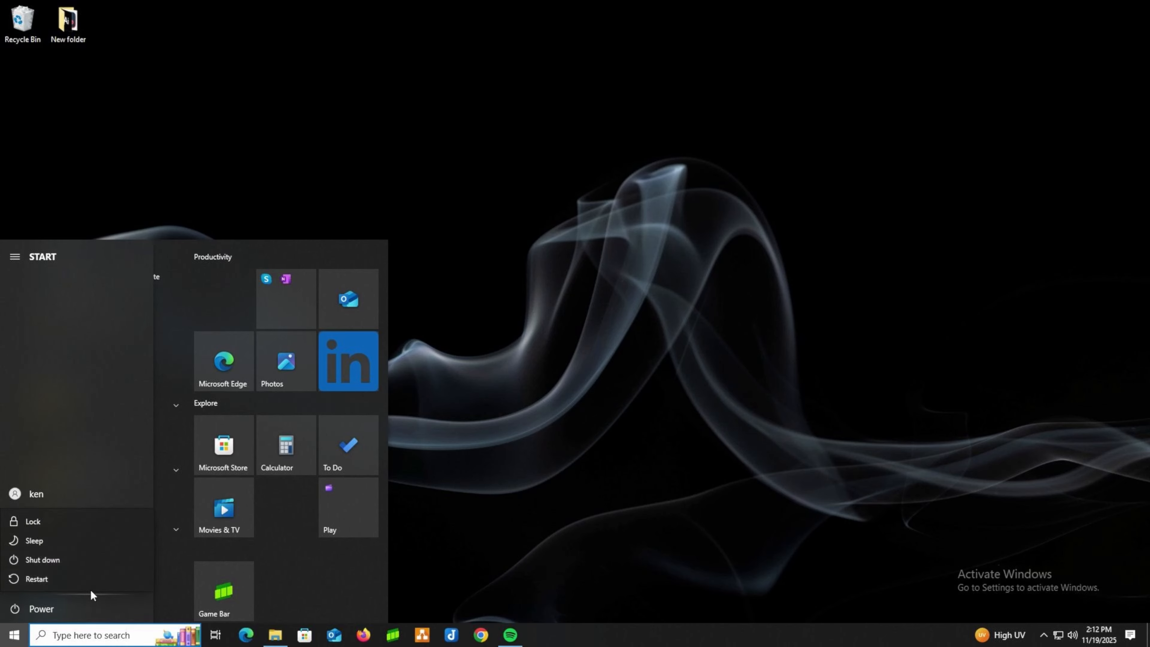
{"action": "left_click", "coordinate": [89, 586]}
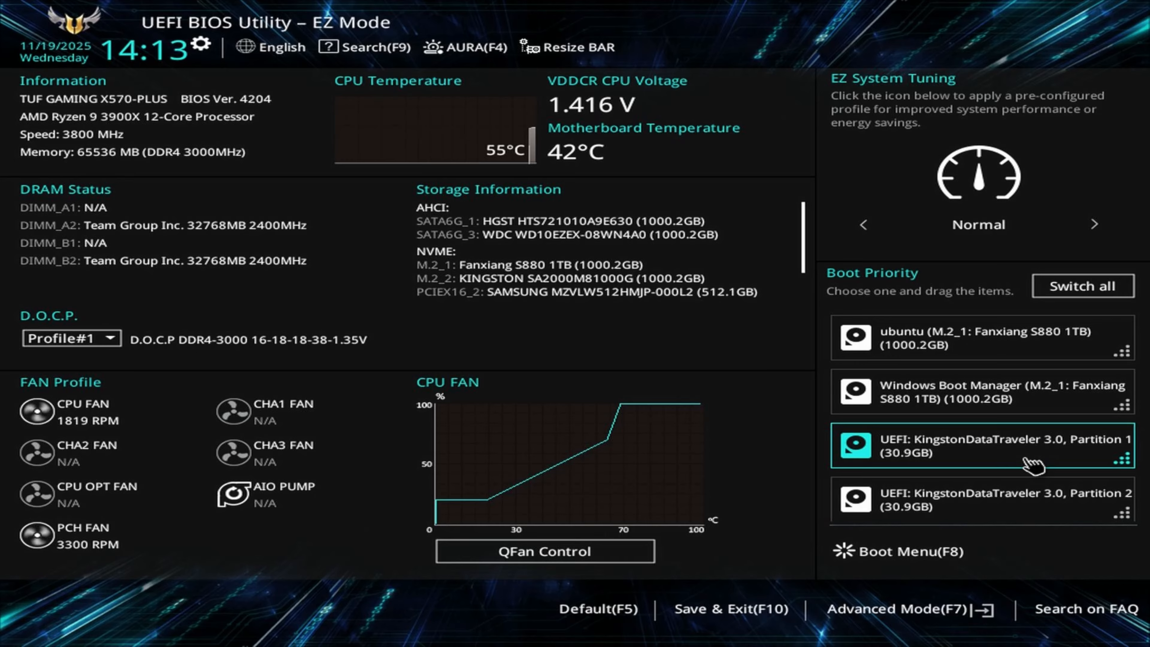
Step: Move KingstonDataTraveler 3.0 Partition 1 and Partition 2 to first and second in the boot priority, and save and exit the BIOS
{"action": "left_click_drag", "start_coordinate": [1033, 465], "coordinate": [933, 340]}
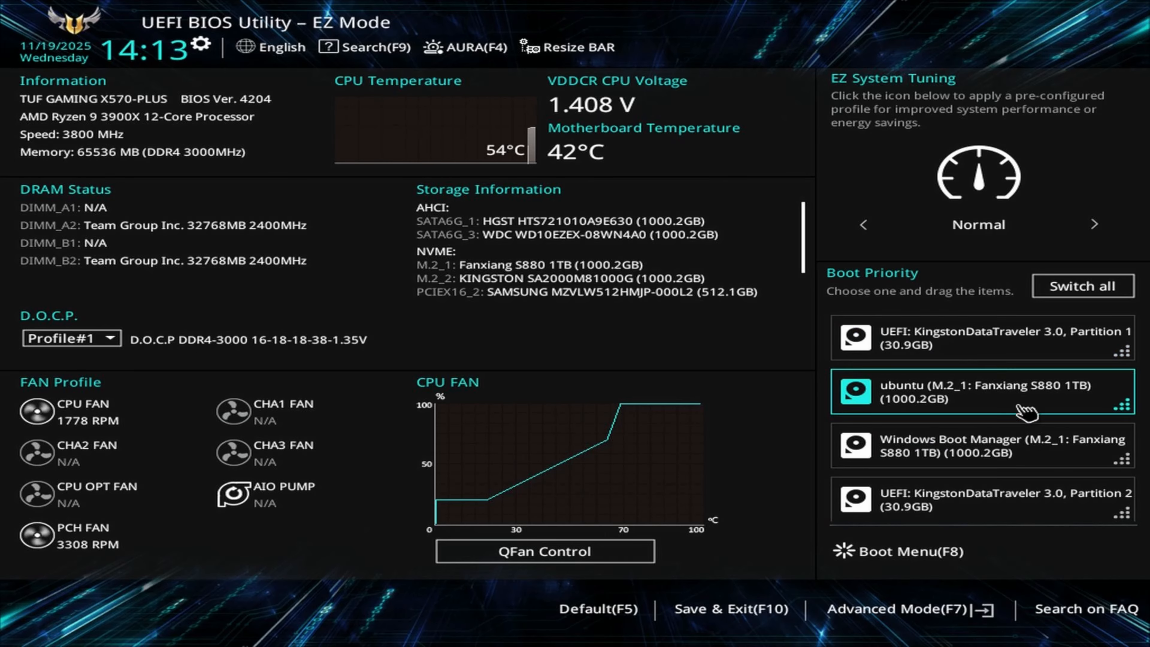
{"action": "left_click_drag", "start_coordinate": [978, 522], "coordinate": [943, 424]}
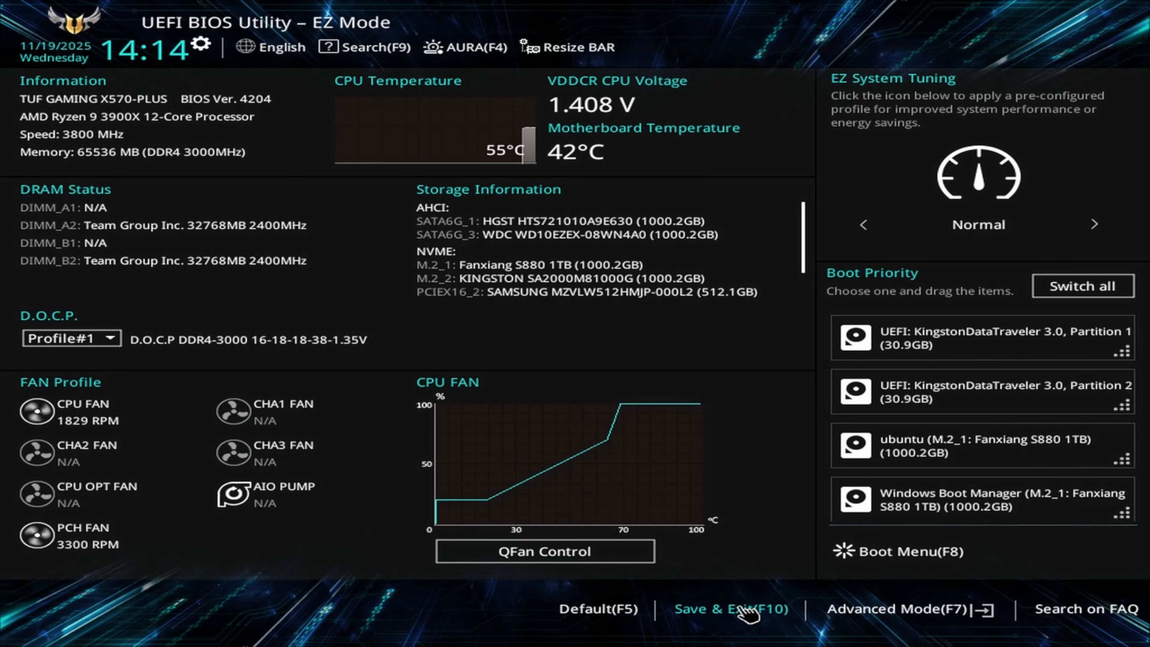
{"action": "left_click", "coordinate": [742, 608]}
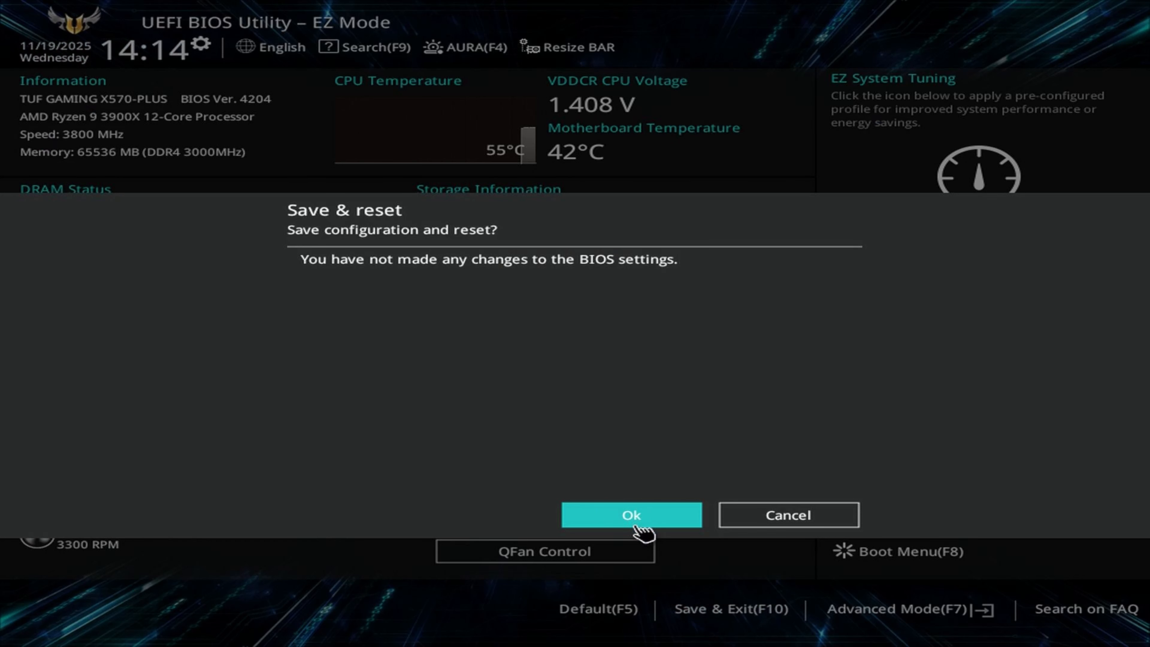